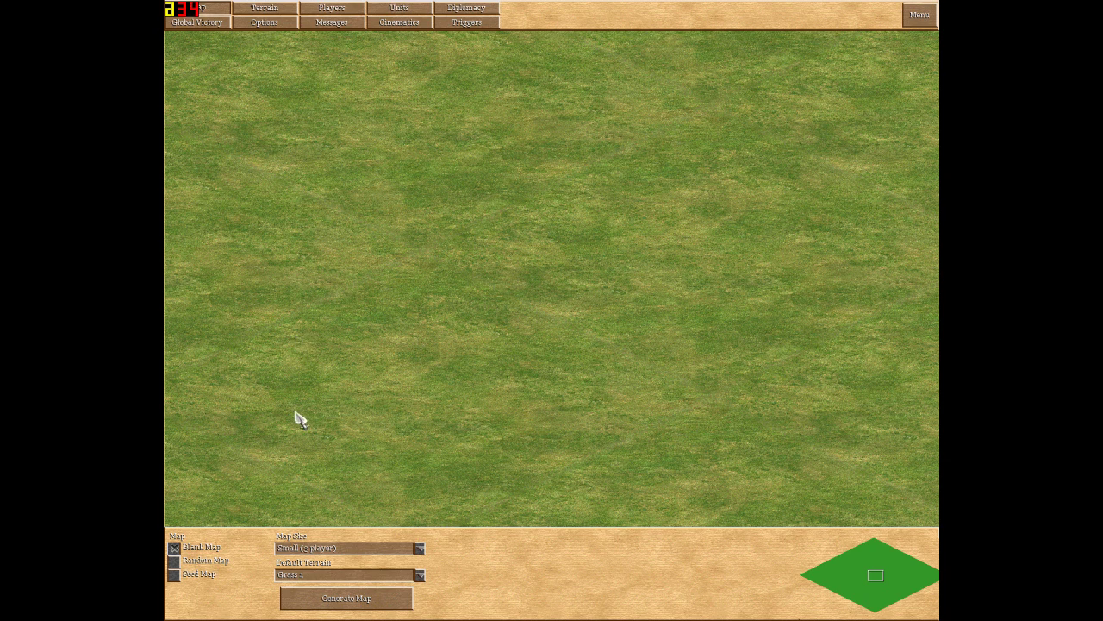
# Step: Generate a blank map at the Normal (6 player) size
pyautogui.click(420, 549)
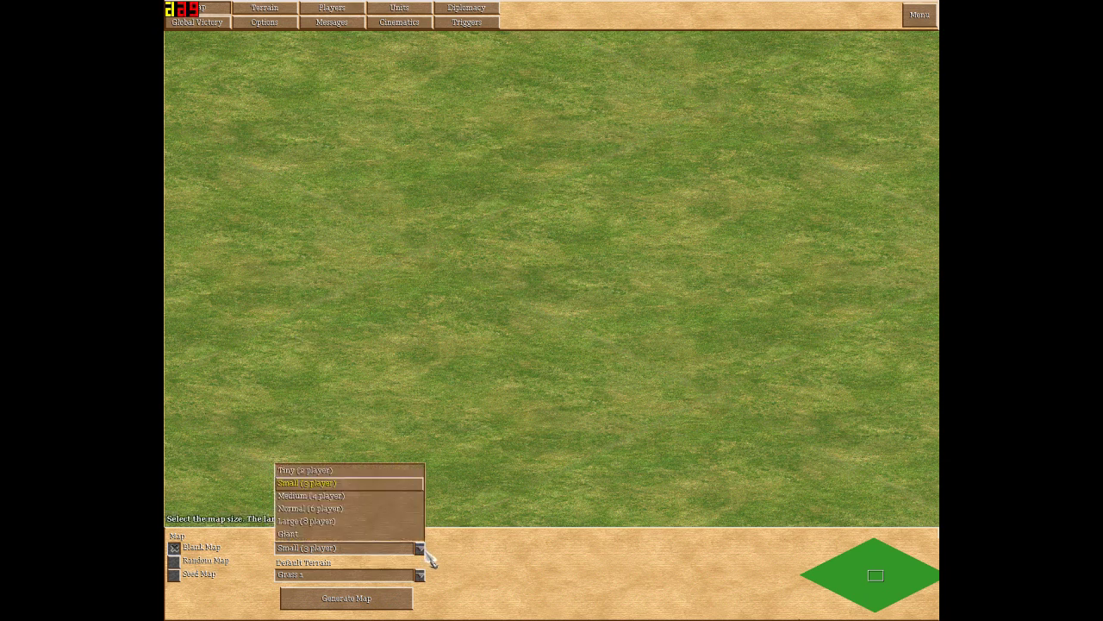
pyautogui.click(335, 509)
pyautogui.click(350, 596)
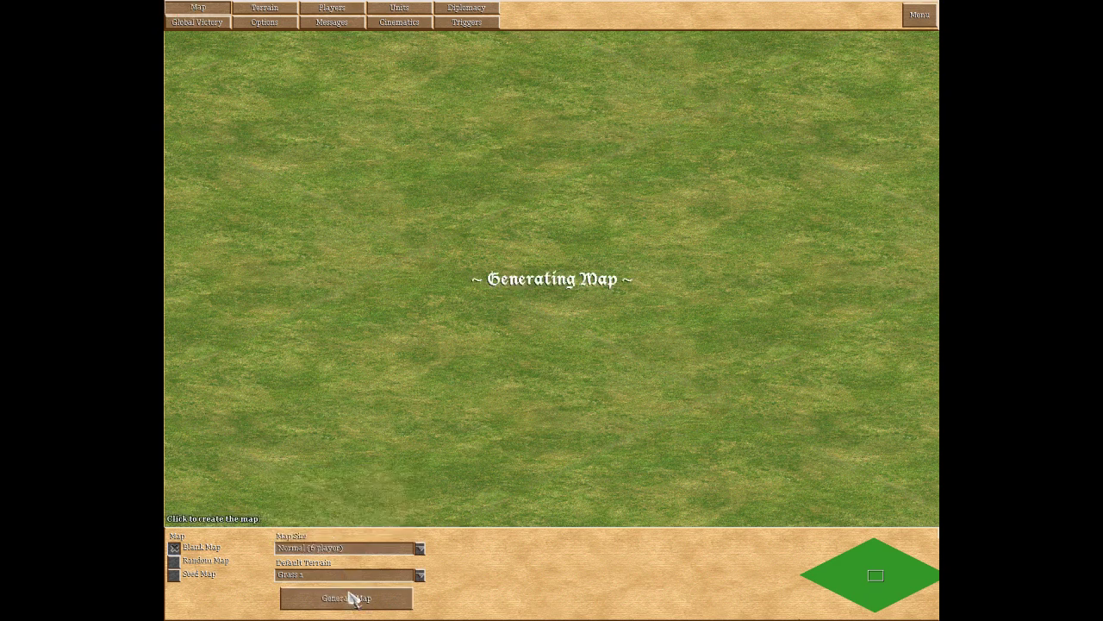
# Step: Regenerate the blank map with Water, Shallow as the default terrain
pyautogui.click(422, 576)
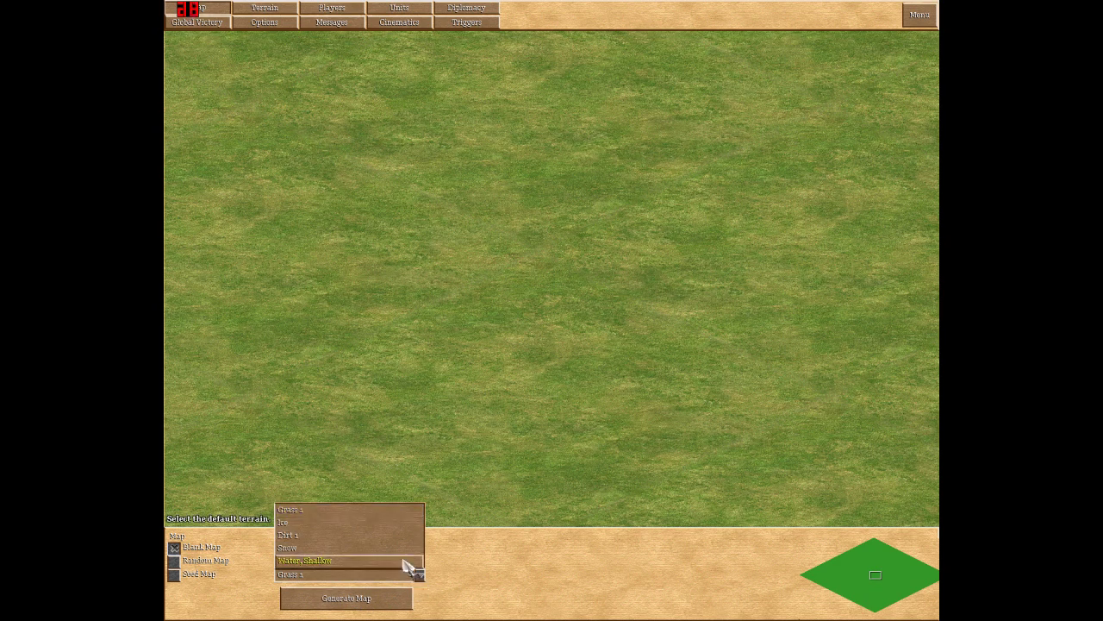
pyautogui.click(407, 561)
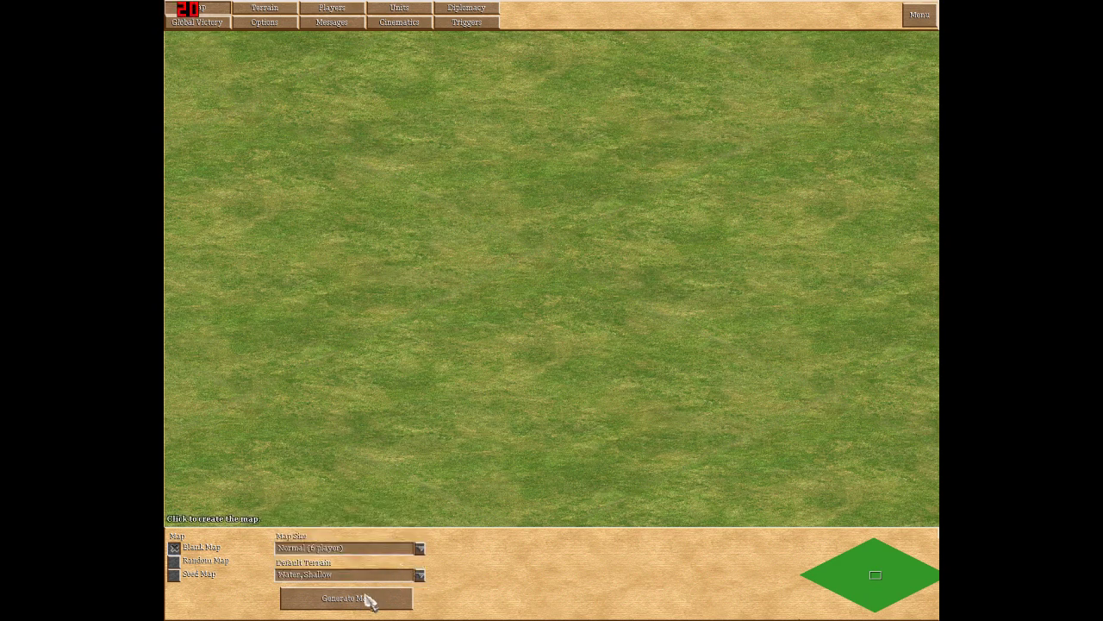
pyautogui.click(420, 576)
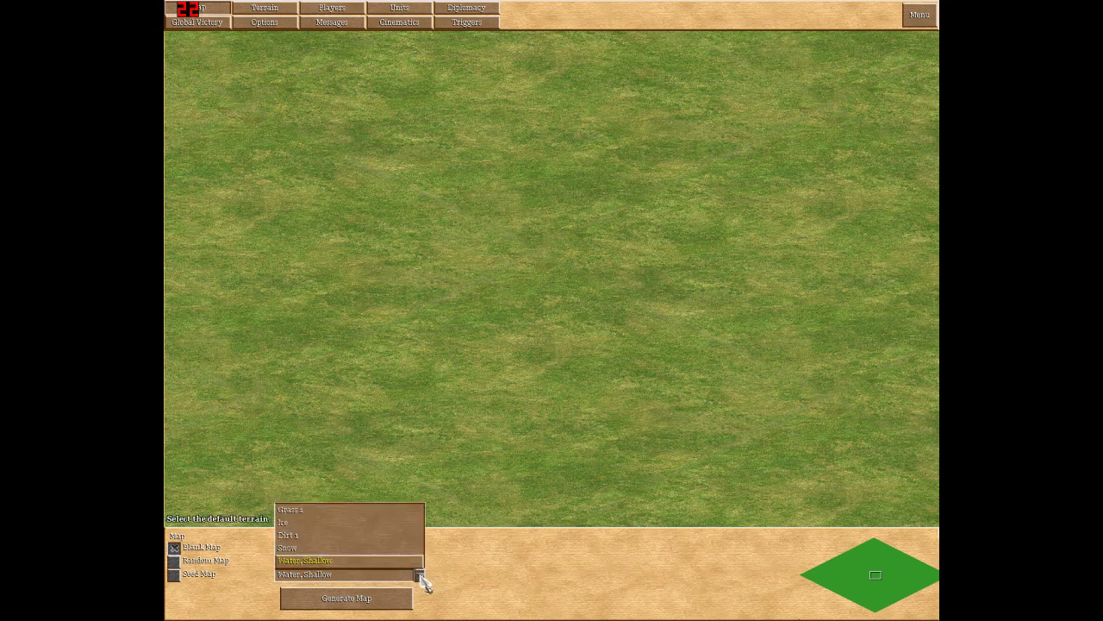
pyautogui.click(349, 561)
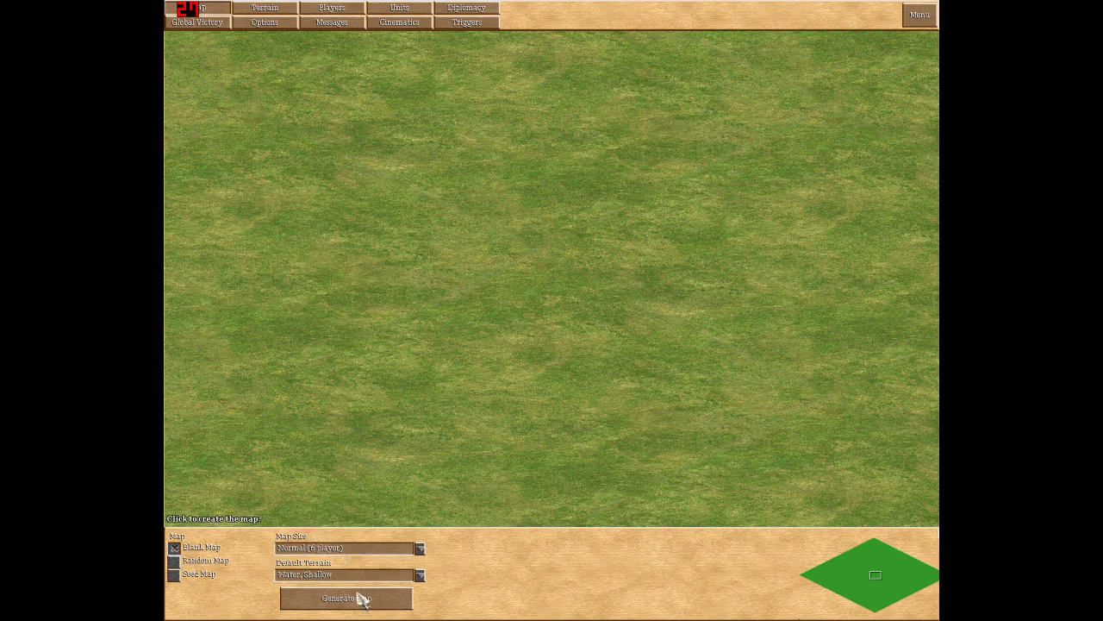
pyautogui.click(358, 601)
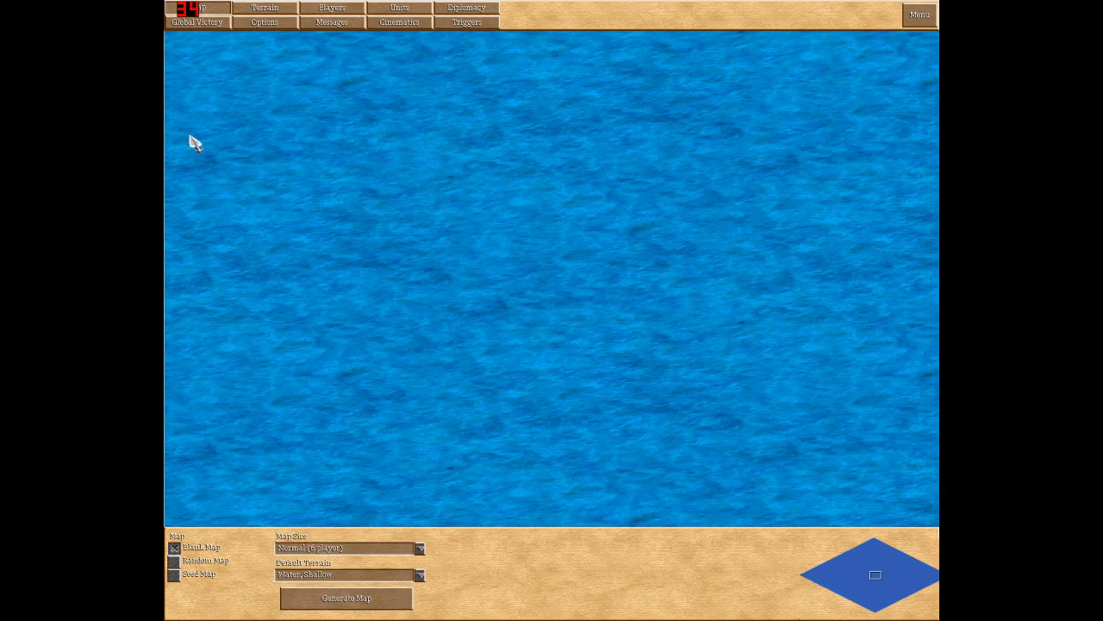
pyautogui.press('Up')
pyautogui.press('Left')
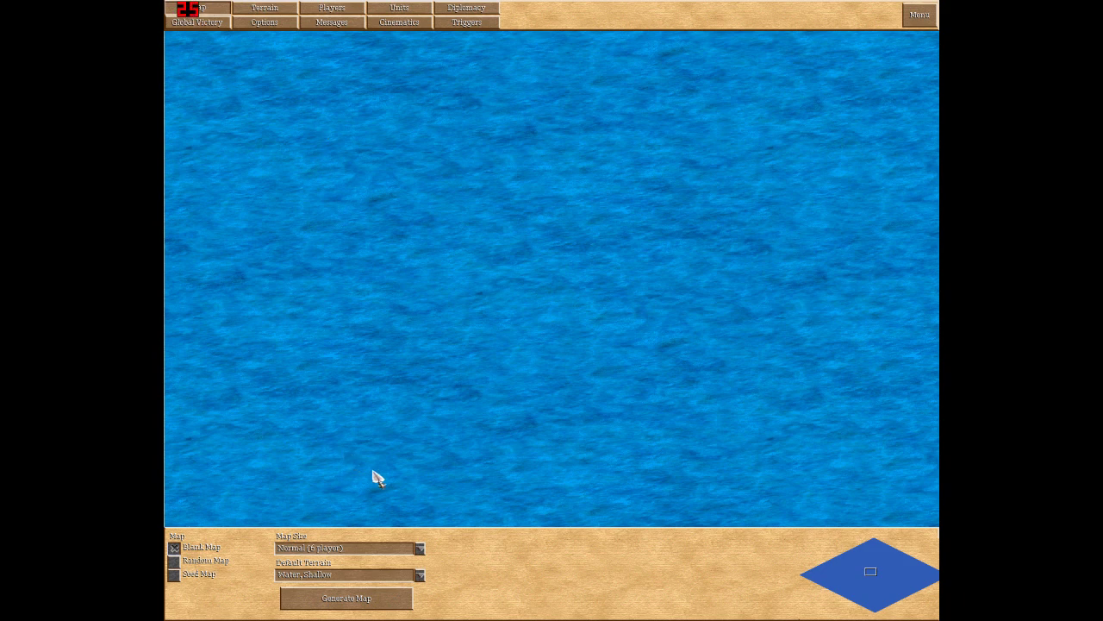
# Step: Generate a random Mongolia map at the Medium (4 player) size and view the red player's starting area
pyautogui.click(419, 574)
pyautogui.click(370, 517)
pyautogui.click(174, 561)
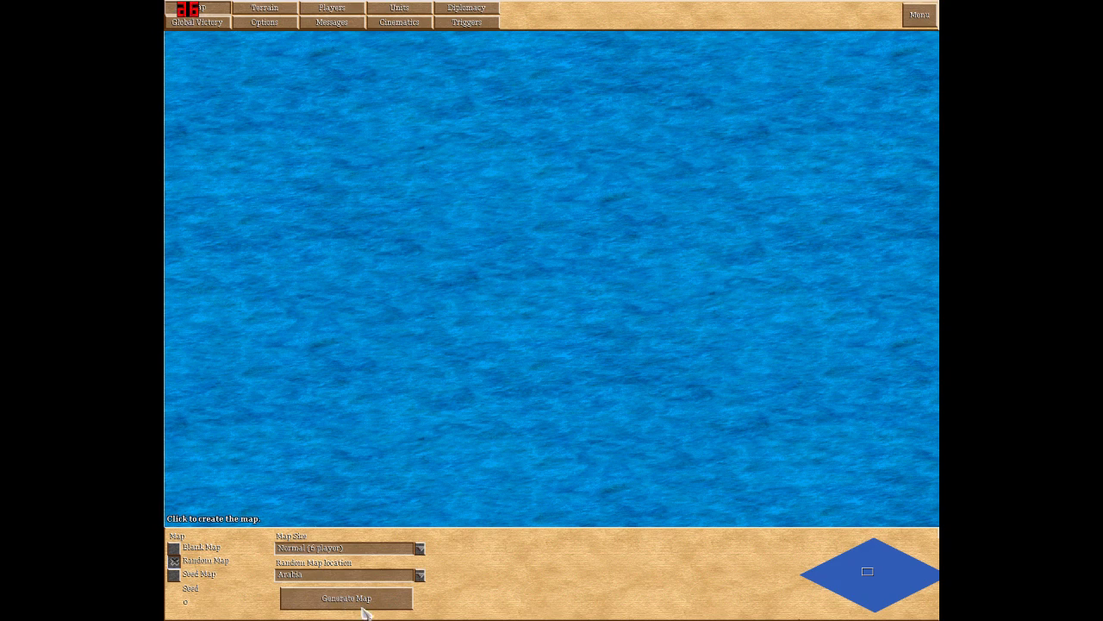
pyautogui.click(419, 574)
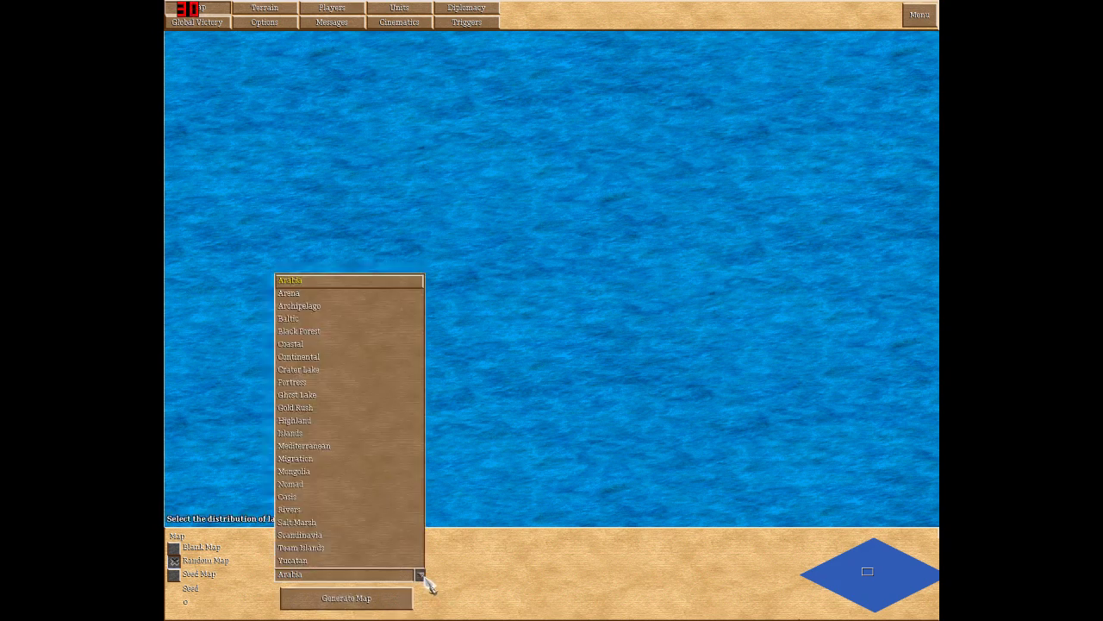
pyautogui.click(331, 476)
pyautogui.click(419, 548)
pyautogui.click(392, 500)
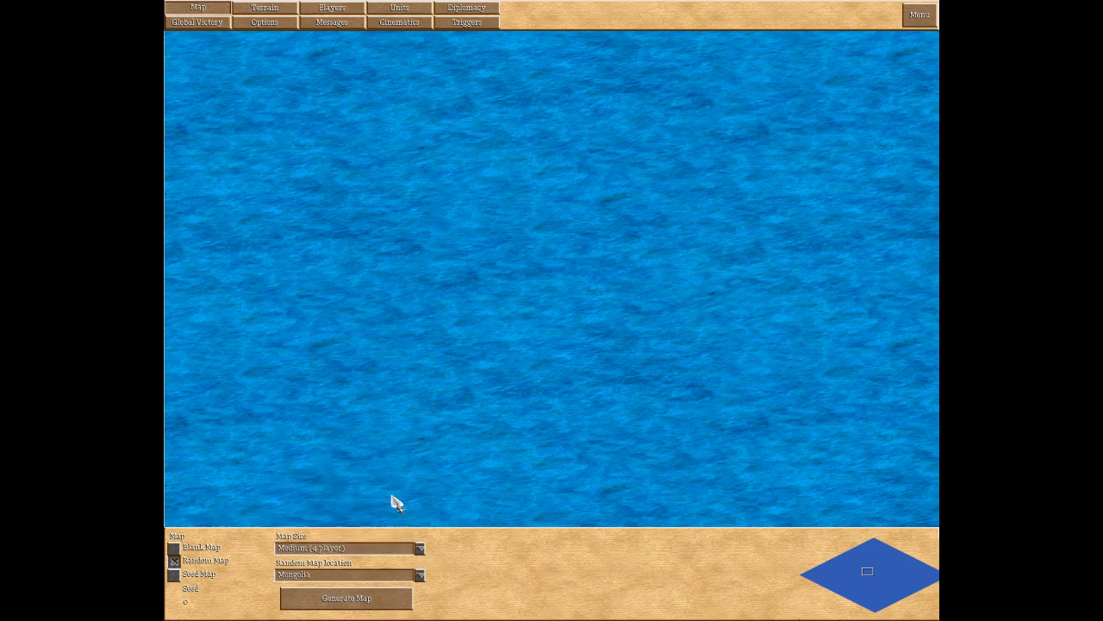
pyautogui.click(346, 597)
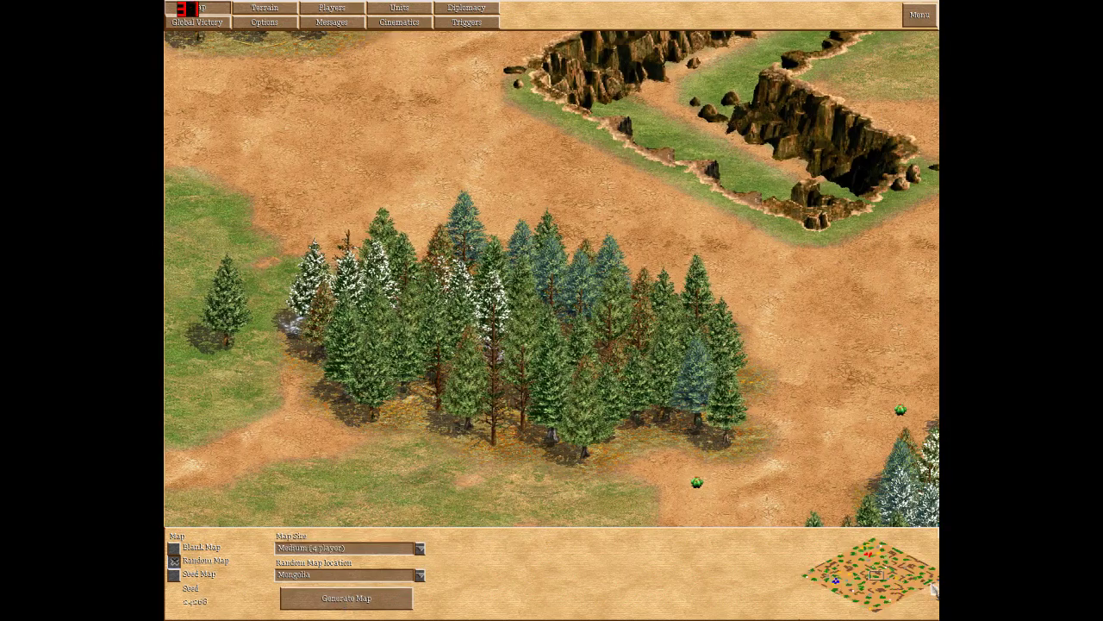
pyautogui.click(869, 547)
pyautogui.click(865, 552)
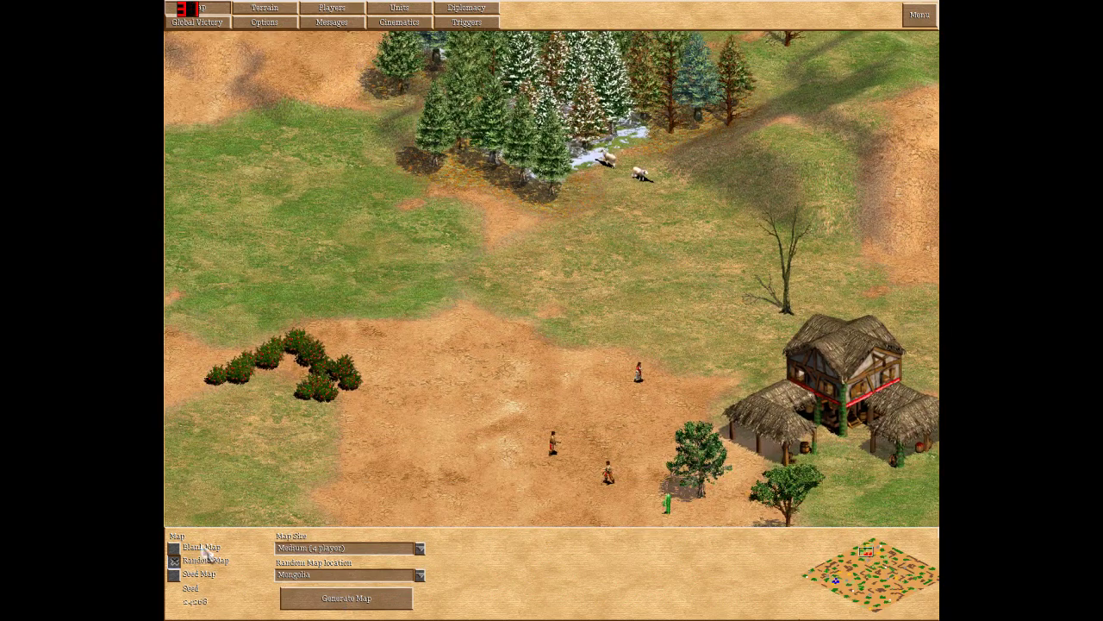
# Step: Generate a blank map with Grass 1 as the default terrain and open the terrain editing tools
pyautogui.click(175, 547)
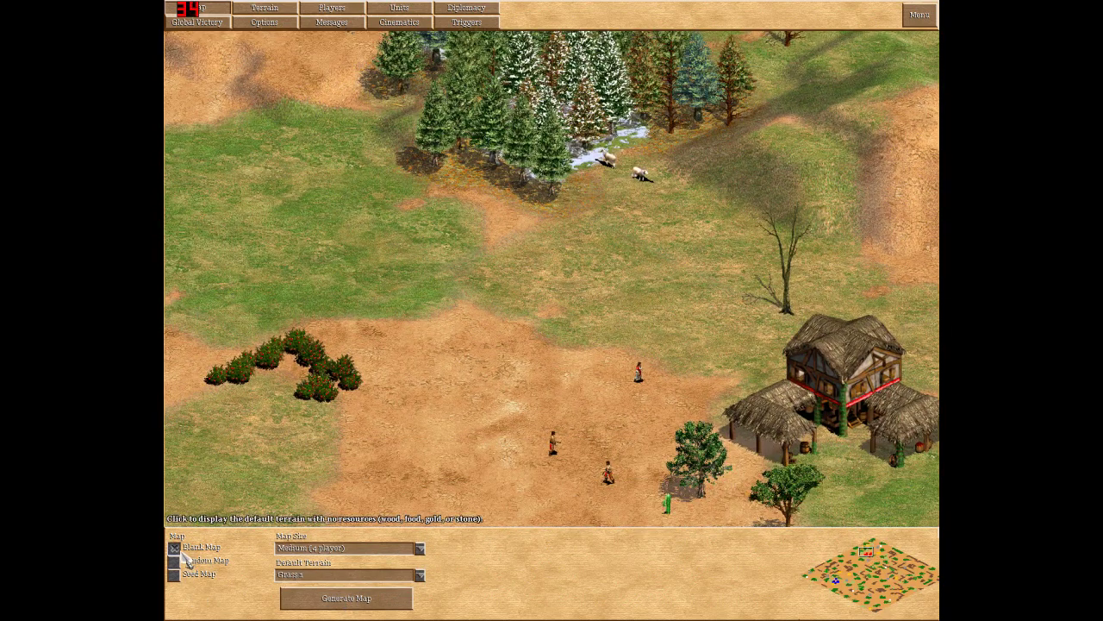
pyautogui.click(346, 597)
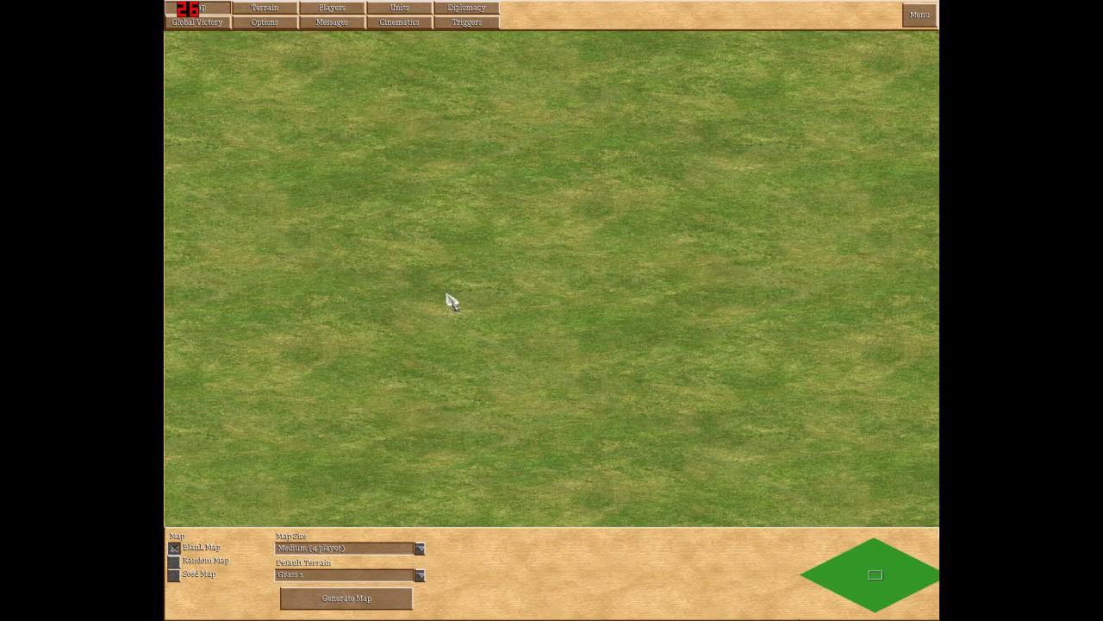
pyautogui.click(265, 8)
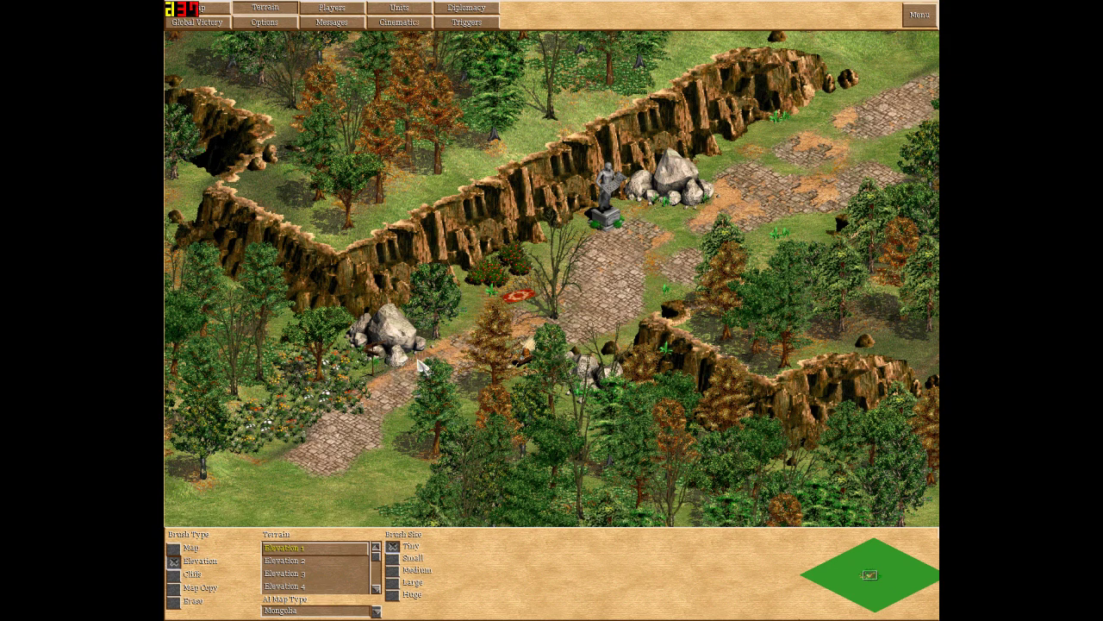
# Step: Paint a large dense area of Forest terrain on the grass southwest of the stone path with the medium map brush
pyautogui.moveTo(271, 616)
pyautogui.moveTo(511, 9)
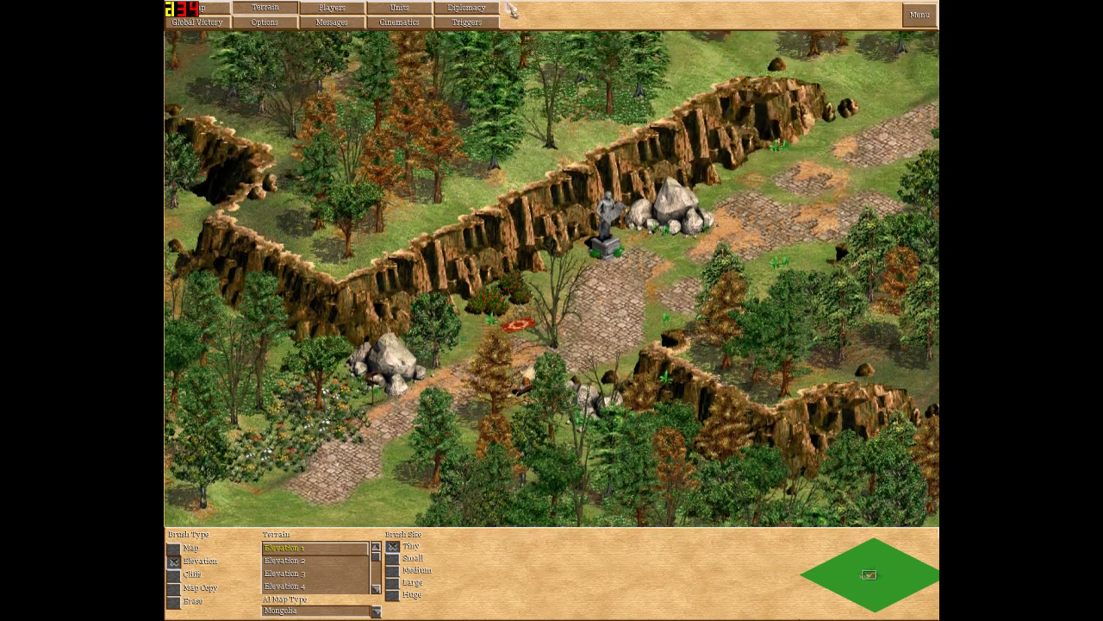
pyautogui.press('Left')
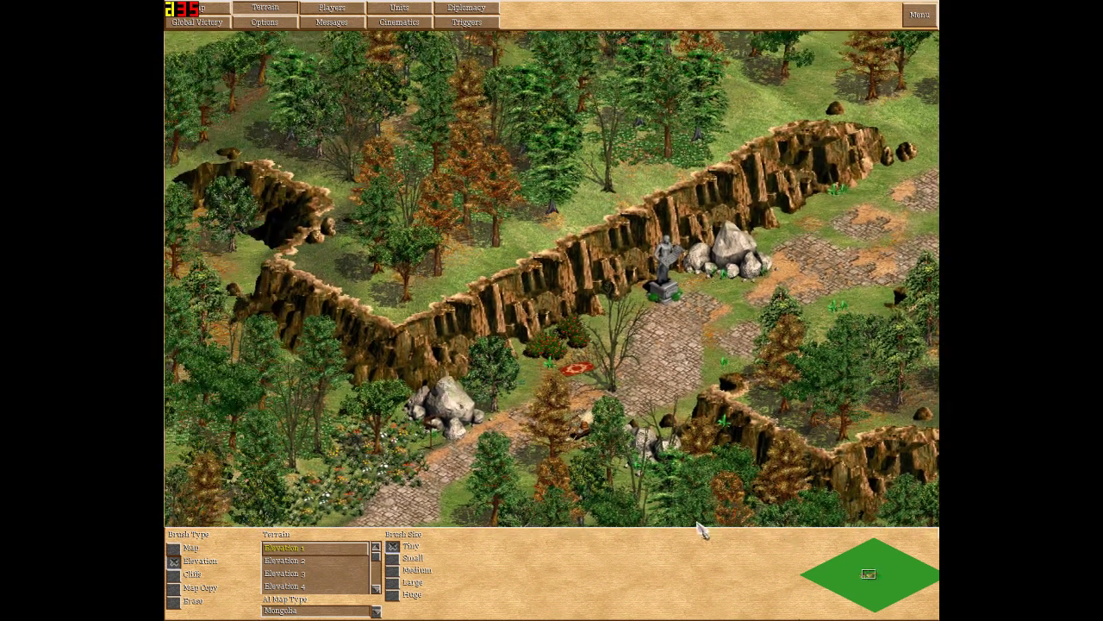
pyautogui.moveTo(723, 608)
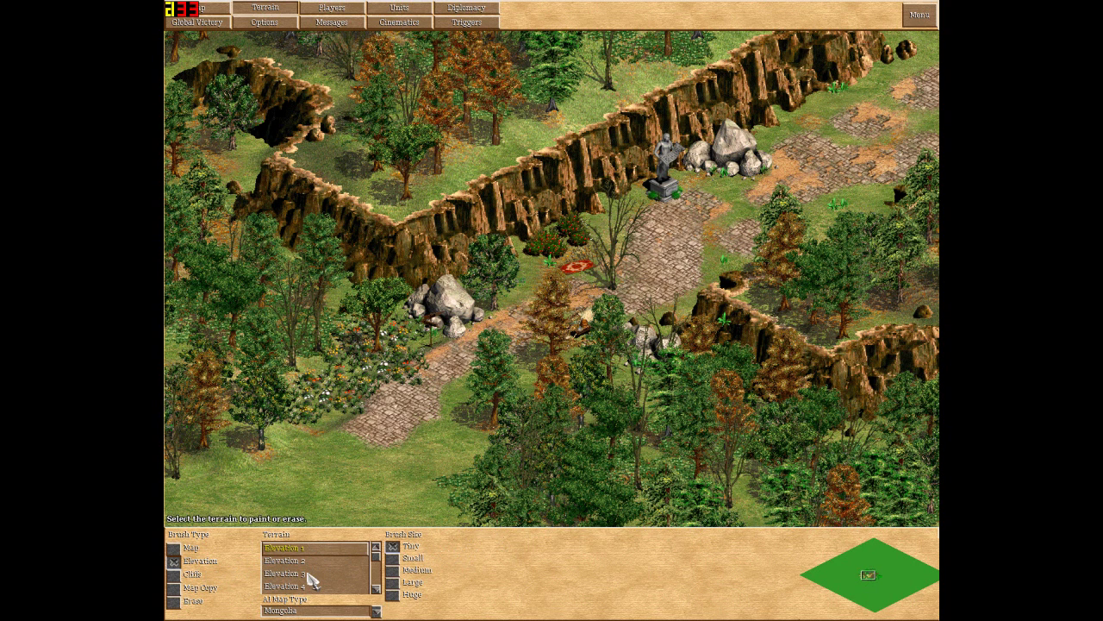
pyautogui.click(179, 556)
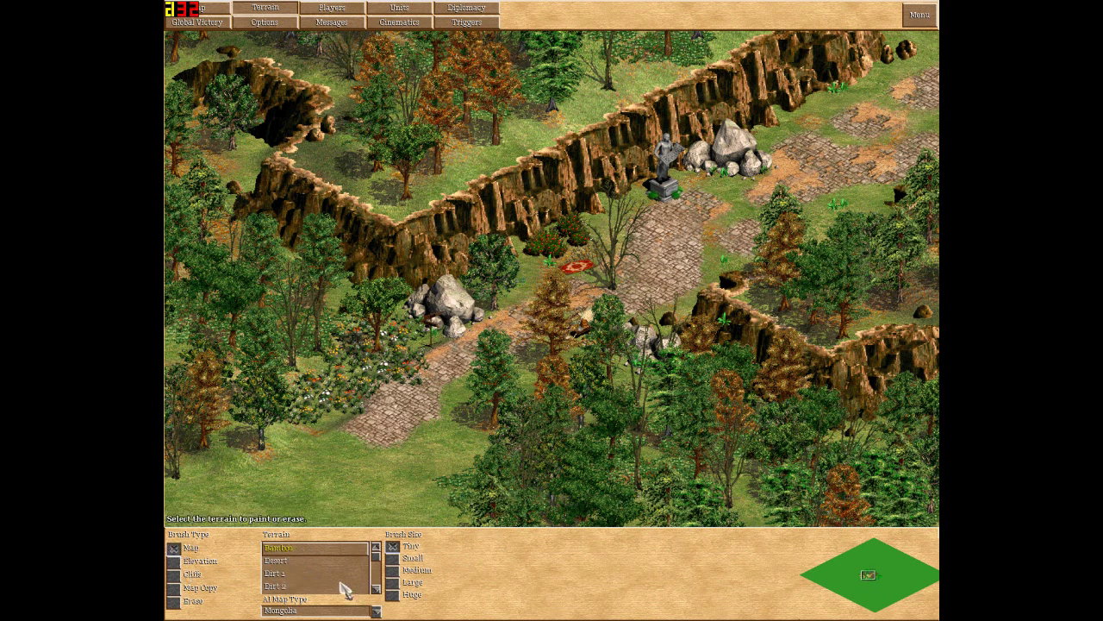
pyautogui.press('Left')
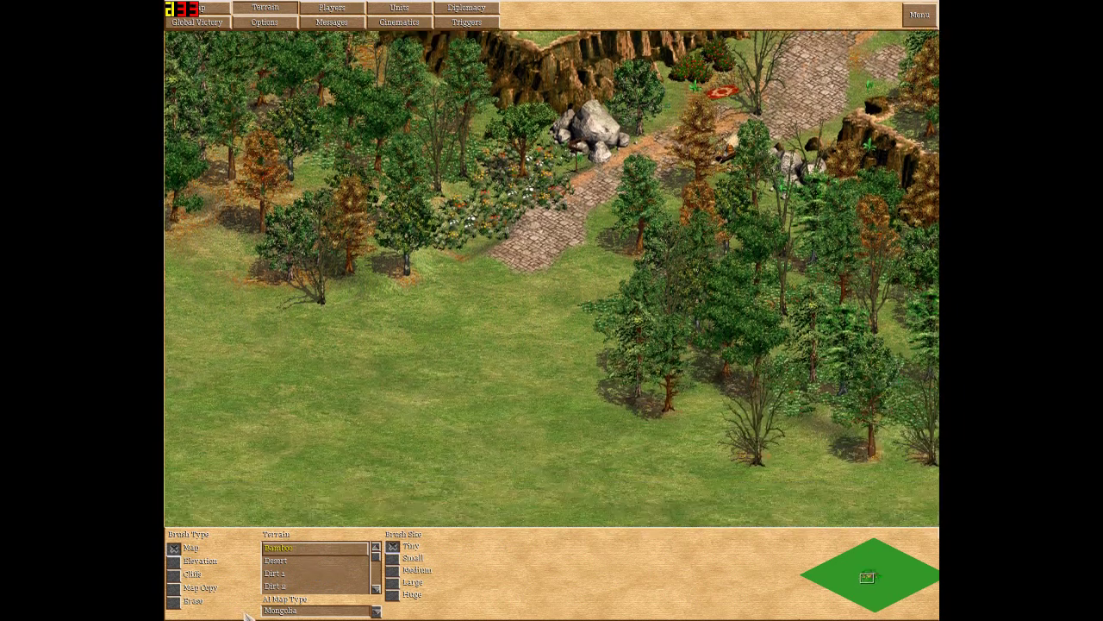
pyautogui.click(390, 572)
pyautogui.moveTo(586, 121); pyautogui.dragTo(351, 408)
pyautogui.moveTo(224, 250); pyautogui.dragTo(347, 479)
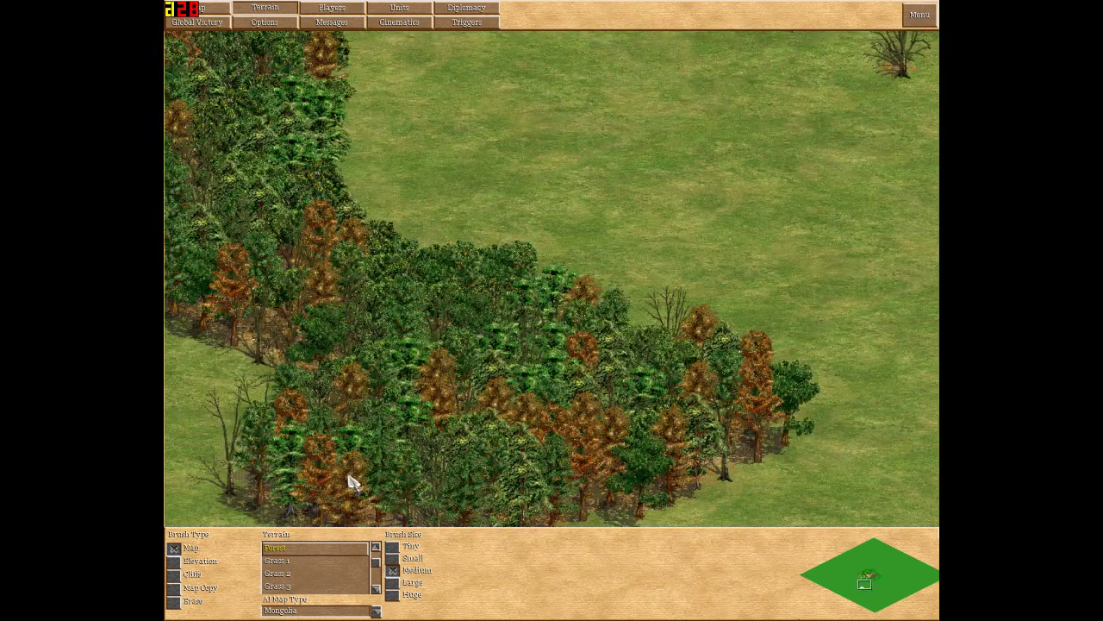
pyautogui.moveTo(470, 233)
pyautogui.mouseDown()
pyautogui.moveTo(664, 382)
pyautogui.moveTo(761, 288)
pyautogui.moveTo(615, 477)
pyautogui.mouseUp()
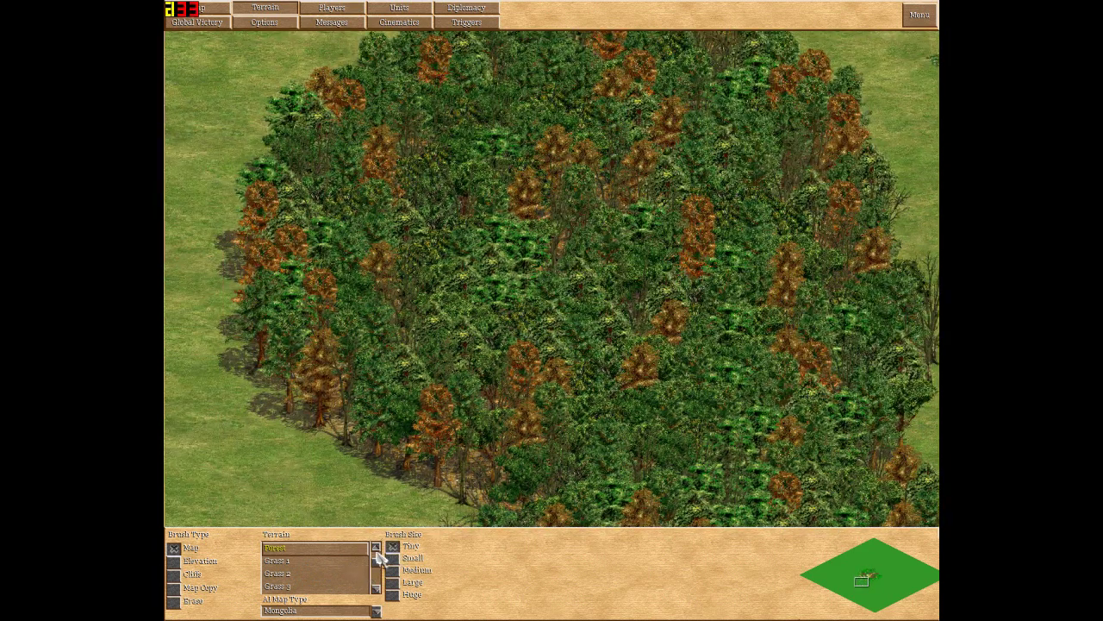
# Step: Paint a Road with the tiny brush from the open grass west of the new forest through to its east side
pyautogui.moveTo(376, 556); pyautogui.dragTo(376, 569)
pyautogui.click(335, 546)
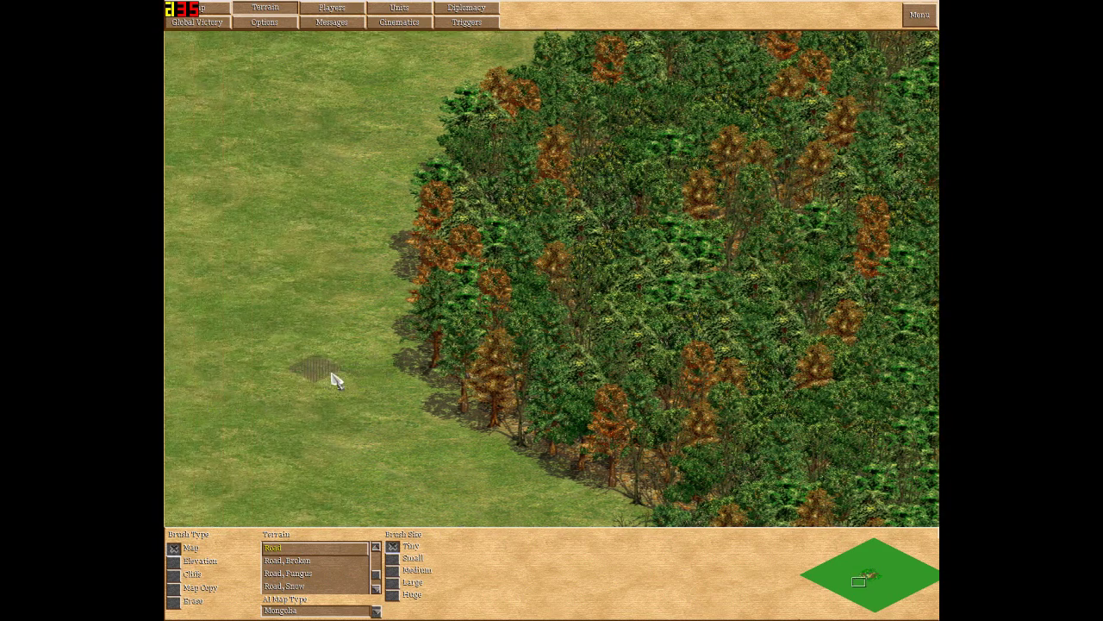
pyautogui.moveTo(332, 374); pyautogui.dragTo(885, 341)
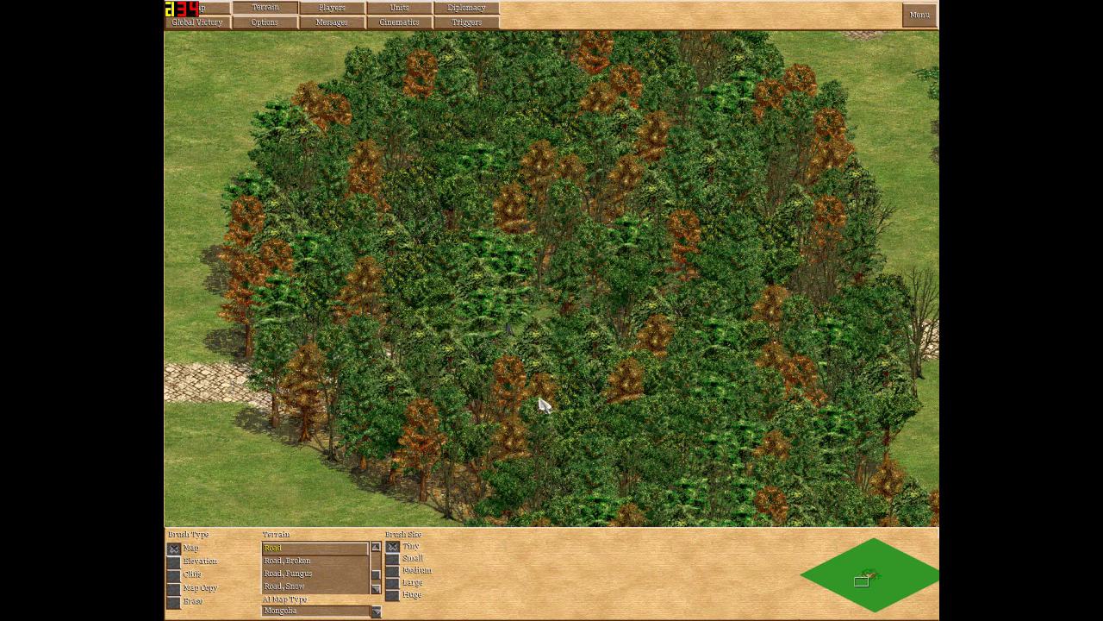
pyautogui.moveTo(400, 396)
pyautogui.mouseDown()
pyautogui.moveTo(681, 403)
pyautogui.moveTo(473, 383)
pyautogui.moveTo(164, 411)
pyautogui.mouseUp()
pyautogui.press('Left')
pyautogui.press('Left')
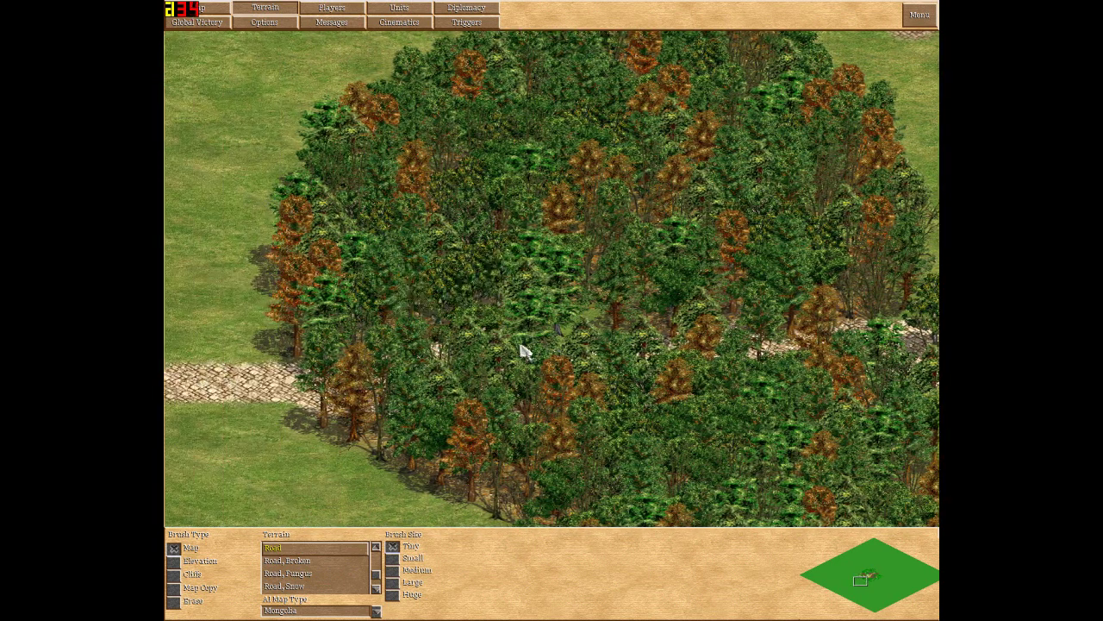
pyautogui.moveTo(450, 346)
pyautogui.mouseDown()
pyautogui.moveTo(829, 316)
pyautogui.moveTo(639, 317)
pyautogui.moveTo(658, 326)
pyautogui.moveTo(422, 340)
pyautogui.moveTo(479, 340)
pyautogui.moveTo(409, 326)
pyautogui.moveTo(576, 301)
pyautogui.moveTo(842, 301)
pyautogui.mouseUp()
# Step: Place a loose cluster of single Forest tiles on the open grass west of the dense forest
pyautogui.moveTo(876, 10)
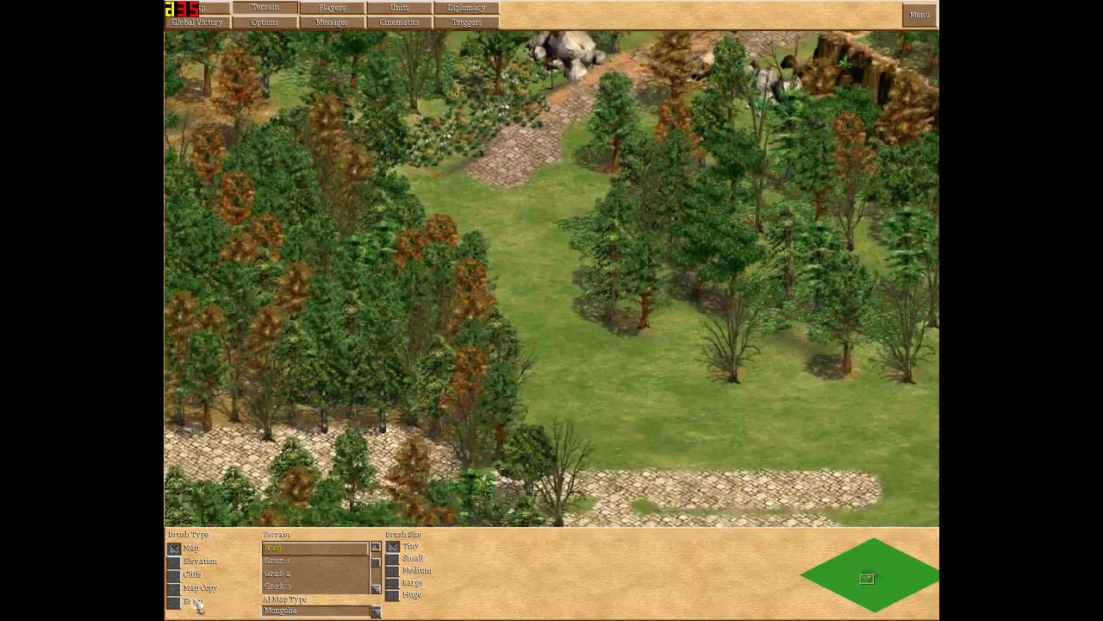
pyautogui.moveTo(167, 425)
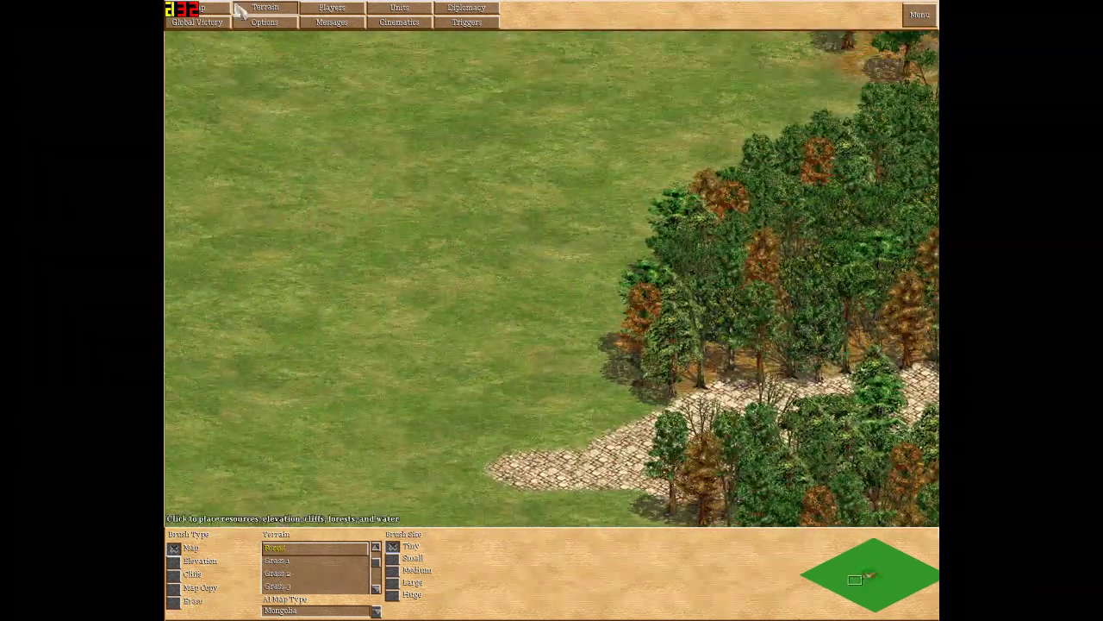
pyautogui.click(351, 171)
pyautogui.click(500, 220)
pyautogui.click(441, 335)
pyautogui.click(351, 340)
pyautogui.click(262, 318)
pyautogui.click(383, 227)
pyautogui.click(440, 228)
pyautogui.click(411, 319)
pyautogui.click(320, 305)
pyautogui.click(294, 264)
pyautogui.click(324, 247)
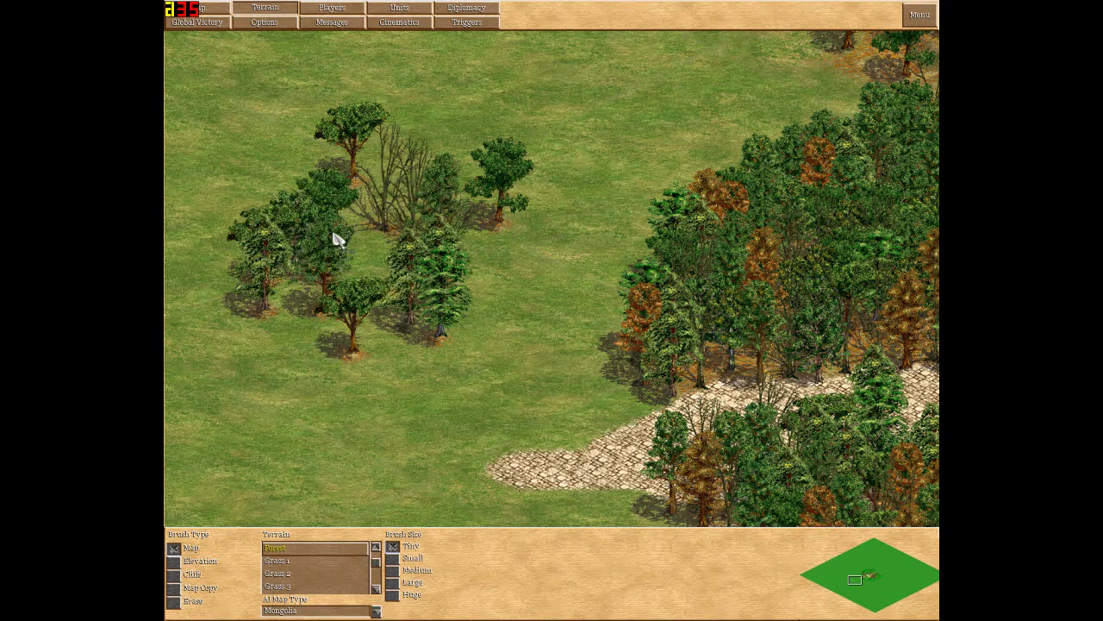
pyautogui.click(323, 137)
# Step: Paint scattered patches of Grass 2 on the open grass southwest of the tree cluster
pyautogui.moveTo(627, 615)
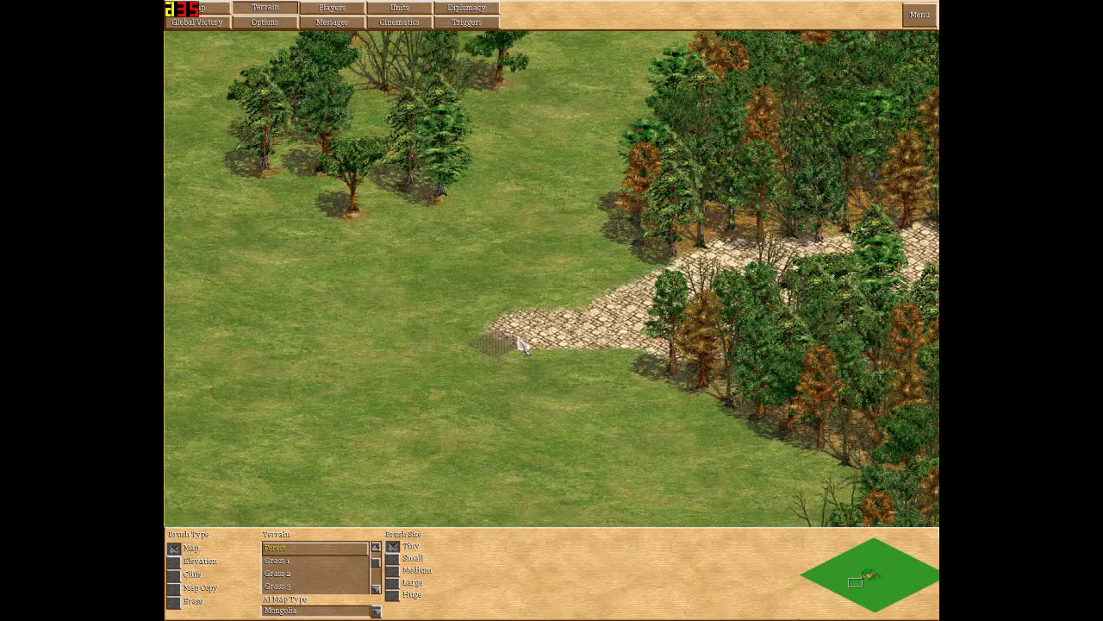
pyautogui.press('d')
pyautogui.press('g')
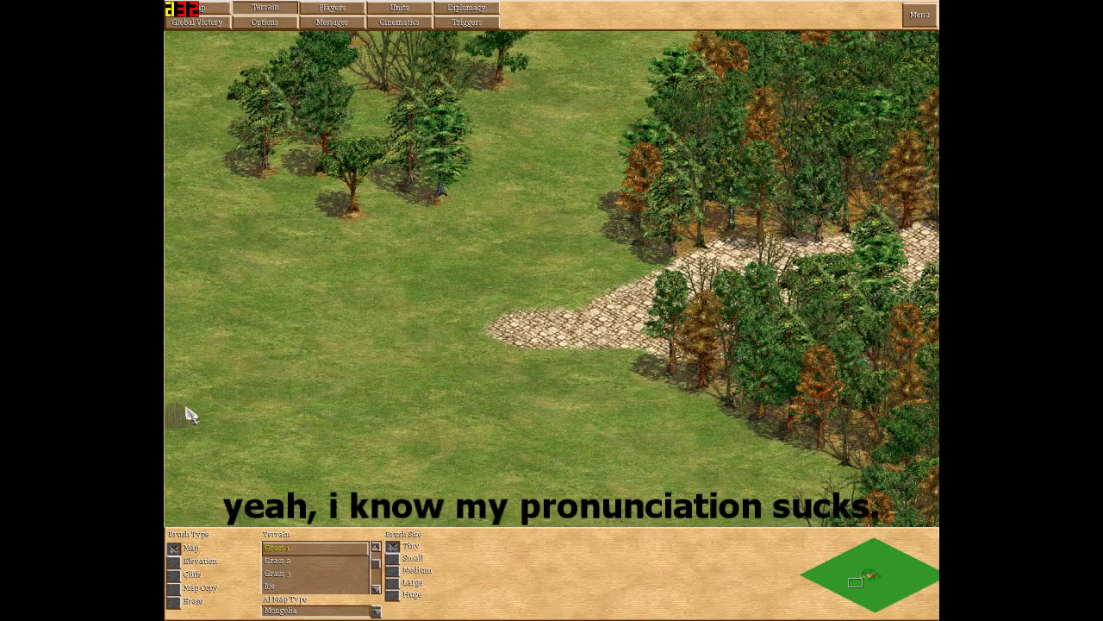
pyautogui.moveTo(165, 423)
pyautogui.press('g')
pyautogui.press('g')
pyautogui.click(350, 288)
pyautogui.click(572, 375)
pyautogui.moveTo(558, 412)
pyautogui.mouseDown()
pyautogui.moveTo(443, 315)
pyautogui.moveTo(359, 440)
pyautogui.moveTo(372, 204)
pyautogui.moveTo(242, 251)
pyautogui.mouseUp()
# Step: Dot small Dirt 2 spots across the grass patches southwest of the tree cluster
pyautogui.press('Up')
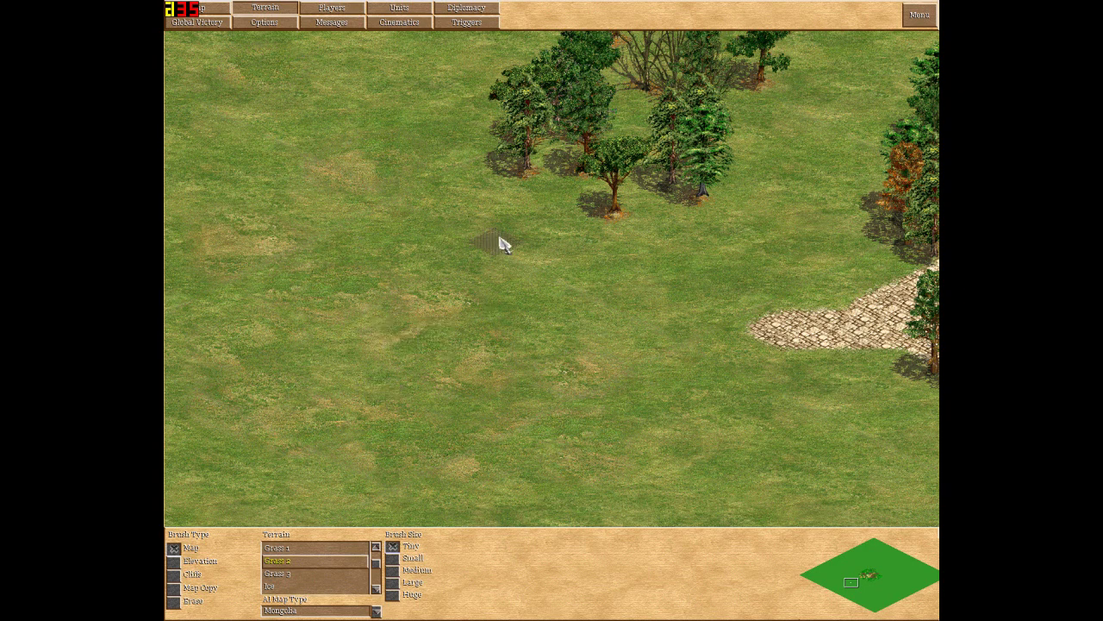
pyautogui.press('Up')
pyautogui.press('Up')
pyautogui.press('Up')
pyautogui.press('Up')
pyautogui.press('Up')
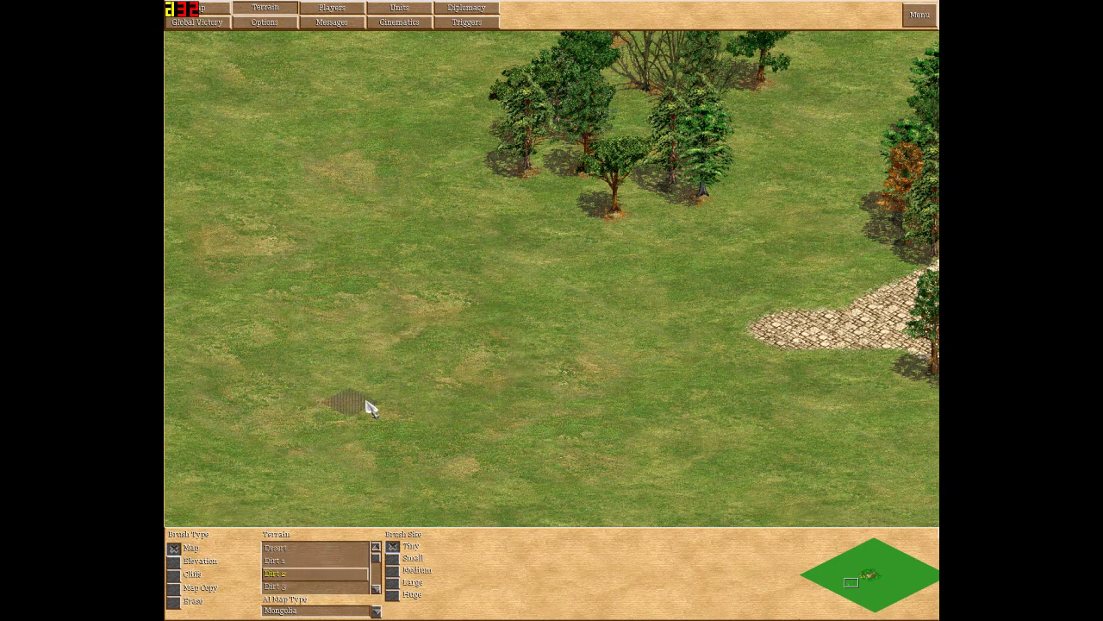
pyautogui.click(461, 378)
pyautogui.click(443, 405)
pyautogui.click(348, 429)
pyautogui.click(293, 212)
pyautogui.click(321, 327)
pyautogui.click(354, 370)
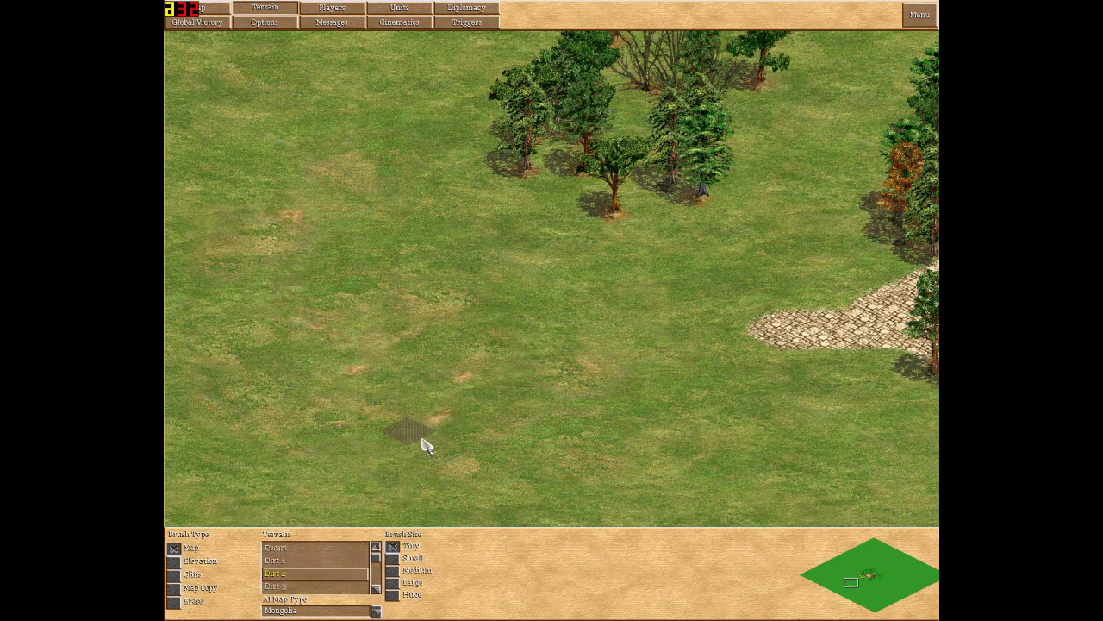
pyautogui.click(439, 428)
pyautogui.click(583, 401)
pyautogui.click(599, 368)
pyautogui.click(614, 327)
pyautogui.moveTo(471, 228)
pyautogui.mouseDown()
pyautogui.moveTo(371, 180)
pyautogui.moveTo(414, 161)
pyautogui.moveTo(409, 225)
pyautogui.mouseUp()
# Step: Paint a few Leaves tiles among the dirt spots on the grass southwest of the tree cluster
pyautogui.press('Down')
pyautogui.press('Down')
pyautogui.press('Down')
pyautogui.press('Down')
pyautogui.press('Down')
pyautogui.press('Down')
pyautogui.press('d')
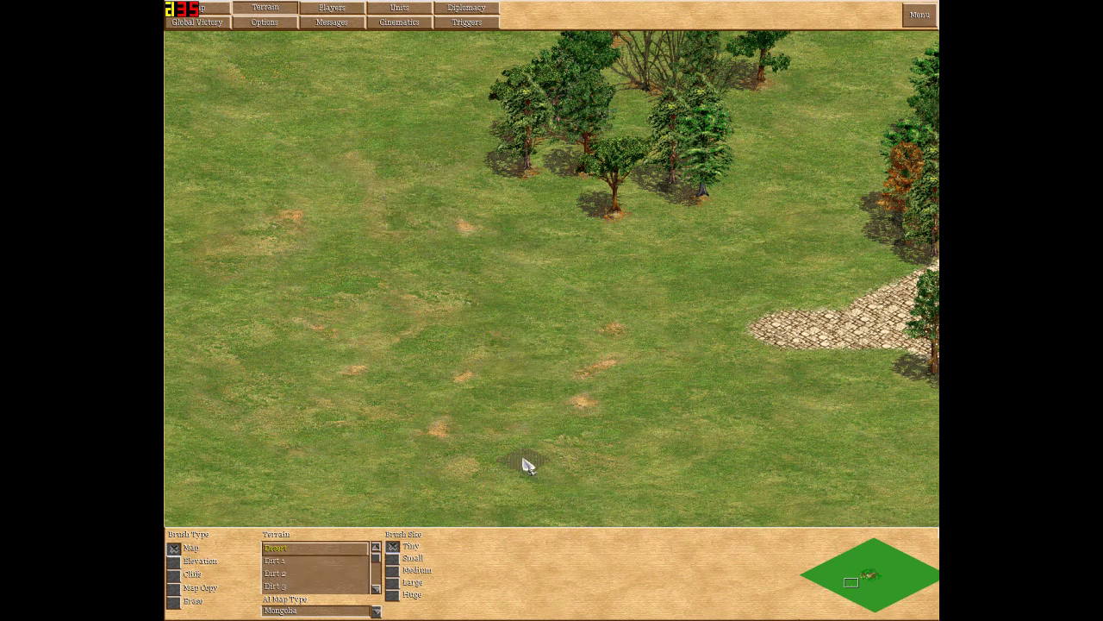
pyautogui.press('l')
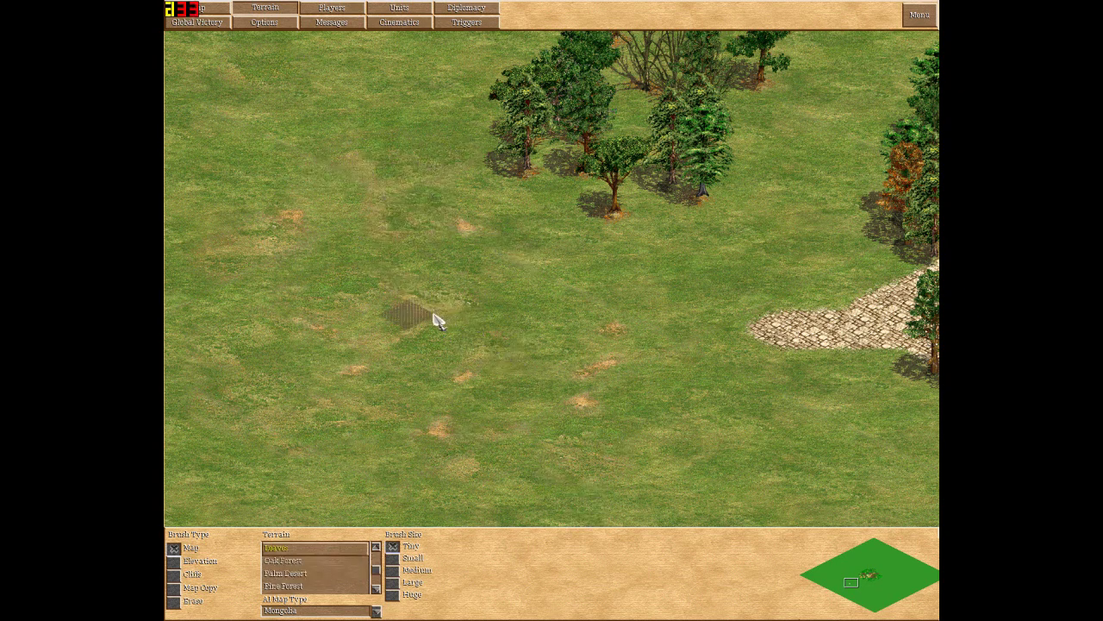
pyautogui.click(379, 352)
pyautogui.click(409, 314)
pyautogui.click(415, 329)
pyautogui.moveTo(410, 352)
pyautogui.mouseDown()
pyautogui.moveTo(488, 451)
pyautogui.moveTo(706, 450)
pyautogui.moveTo(621, 219)
pyautogui.moveTo(643, 403)
pyautogui.moveTo(553, 374)
pyautogui.moveTo(508, 282)
pyautogui.moveTo(495, 480)
pyautogui.moveTo(512, 359)
pyautogui.moveTo(703, 414)
pyautogui.moveTo(564, 256)
pyautogui.moveTo(608, 245)
pyautogui.moveTo(522, 449)
pyautogui.moveTo(349, 375)
pyautogui.mouseUp()
pyautogui.press('f')
pyautogui.press('Right')
pyautogui.press('Up')
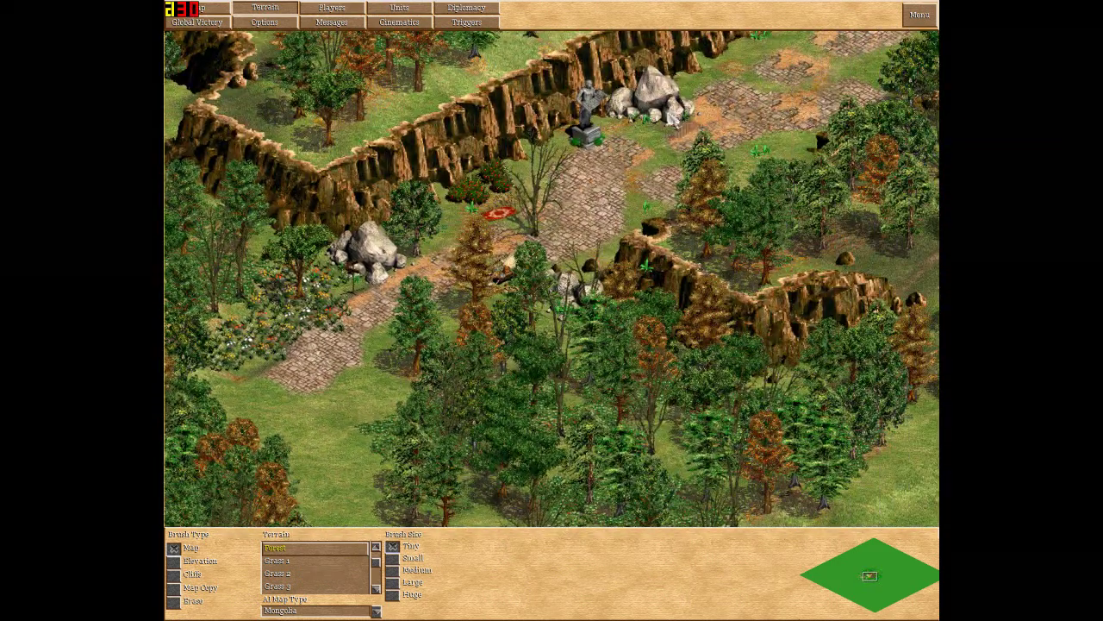
pyautogui.click(376, 589)
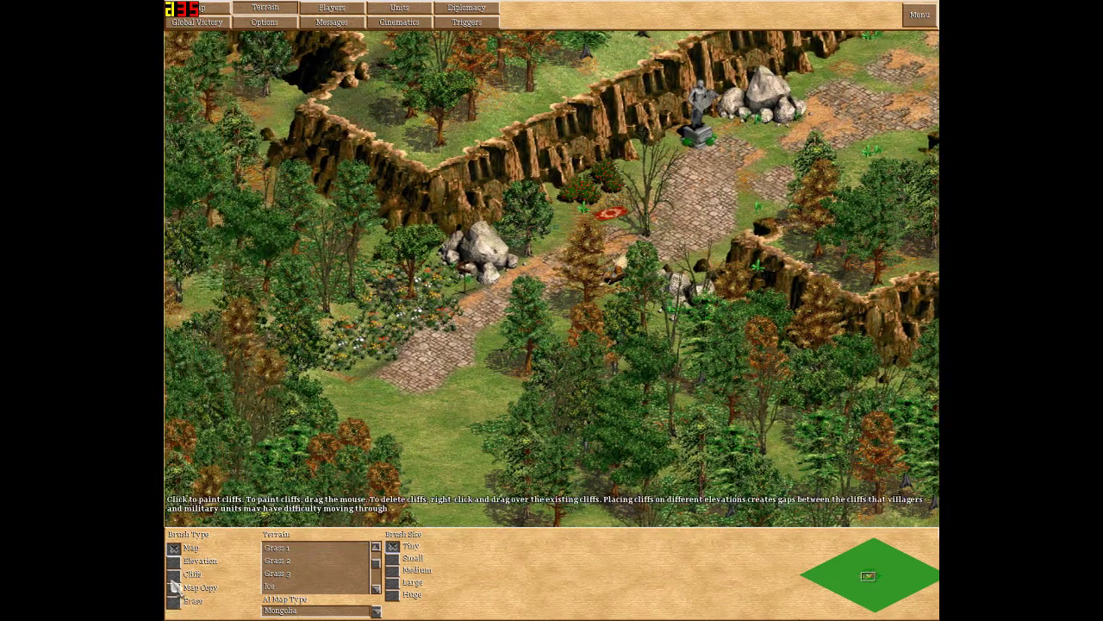
# Step: Use Map Copy to copy a large area covering the statue, the cliff-lined road and the surrounding woods
pyautogui.click(173, 588)
pyautogui.press('Down')
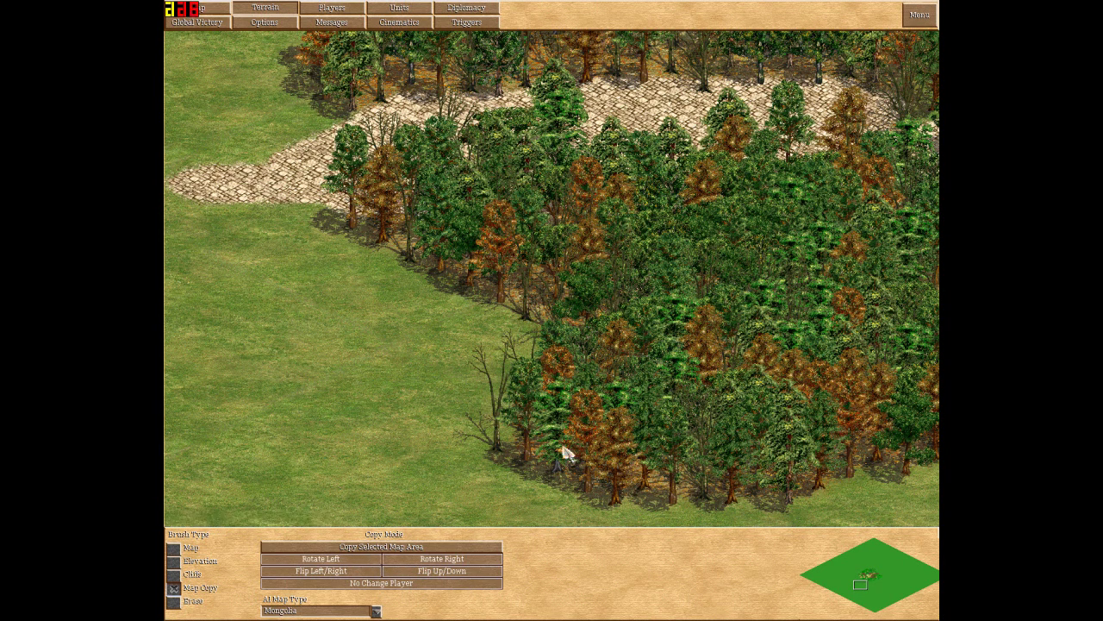
pyautogui.press('Right')
pyautogui.press('Up')
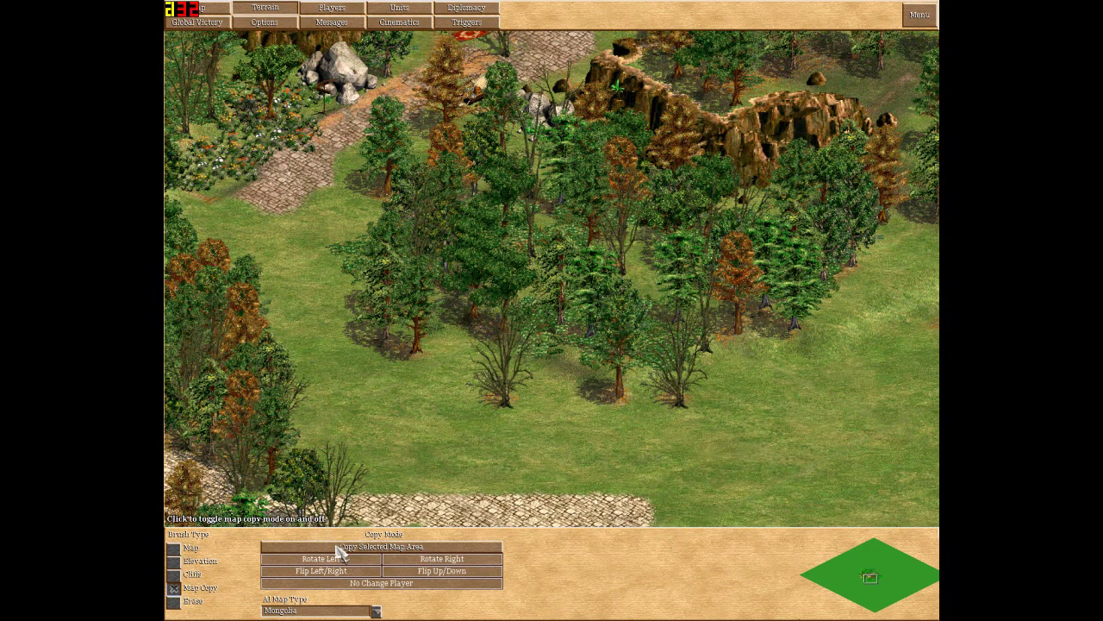
pyautogui.moveTo(524, 486)
pyautogui.mouseDown()
pyautogui.moveTo(542, 366)
pyautogui.moveTo(605, 212)
pyautogui.moveTo(621, 60)
pyautogui.moveTo(573, 63)
pyautogui.mouseUp()
pyautogui.press('Right')
pyautogui.press('Up')
pyautogui.press('Up')
pyautogui.press('Right')
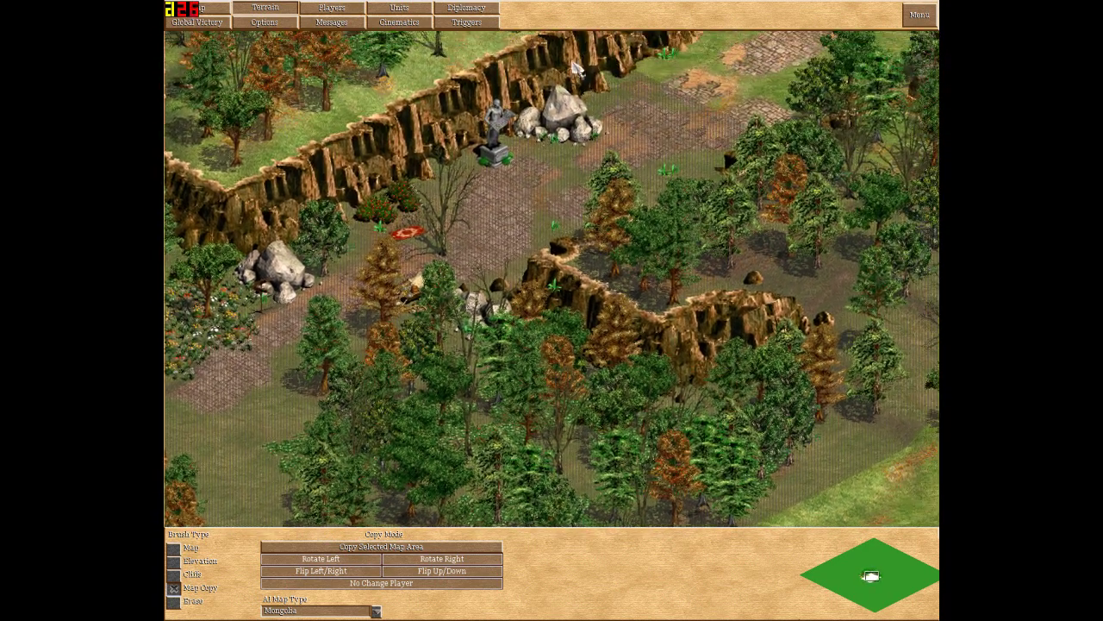
pyautogui.click(382, 547)
# Step: Paste the copied map area onto the open grass southeast of the original
pyautogui.press('Down')
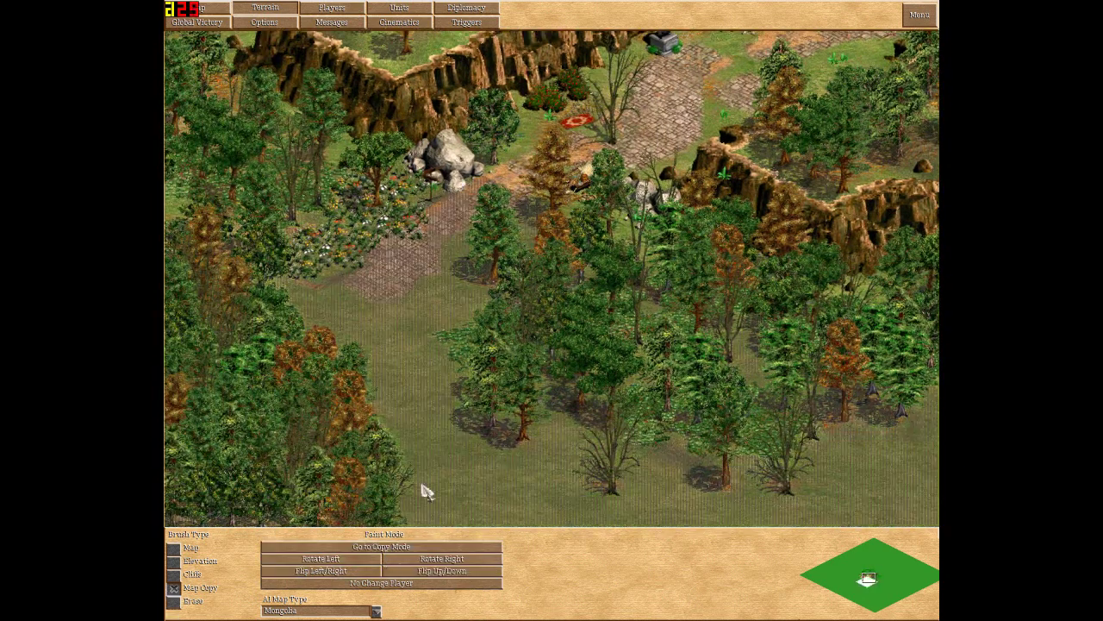
pyautogui.press('Down')
pyautogui.press('Right')
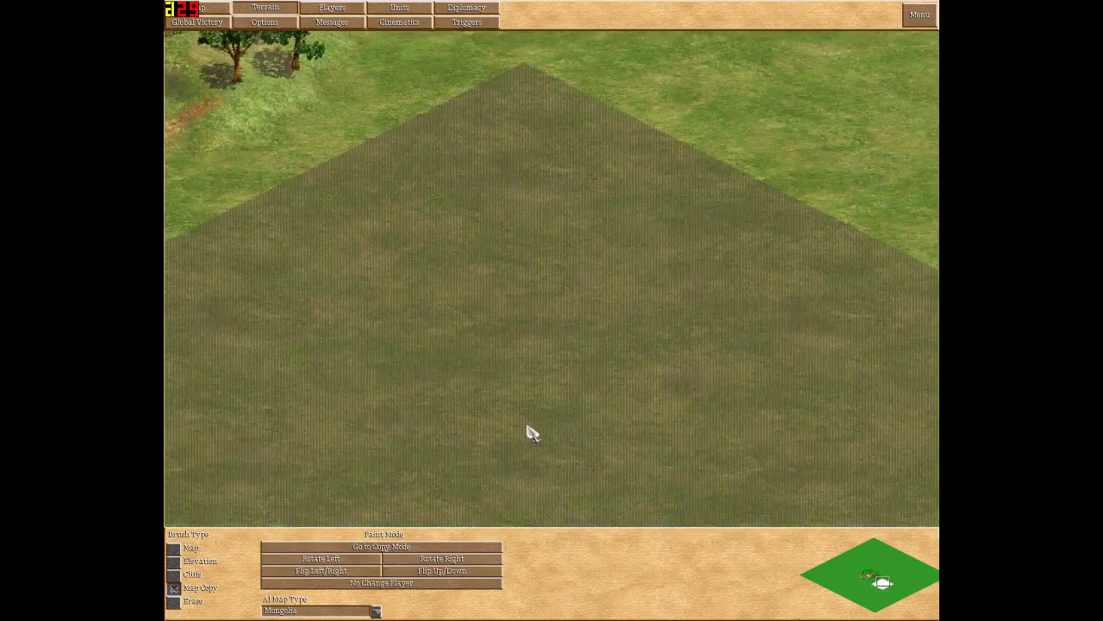
pyautogui.click(632, 327)
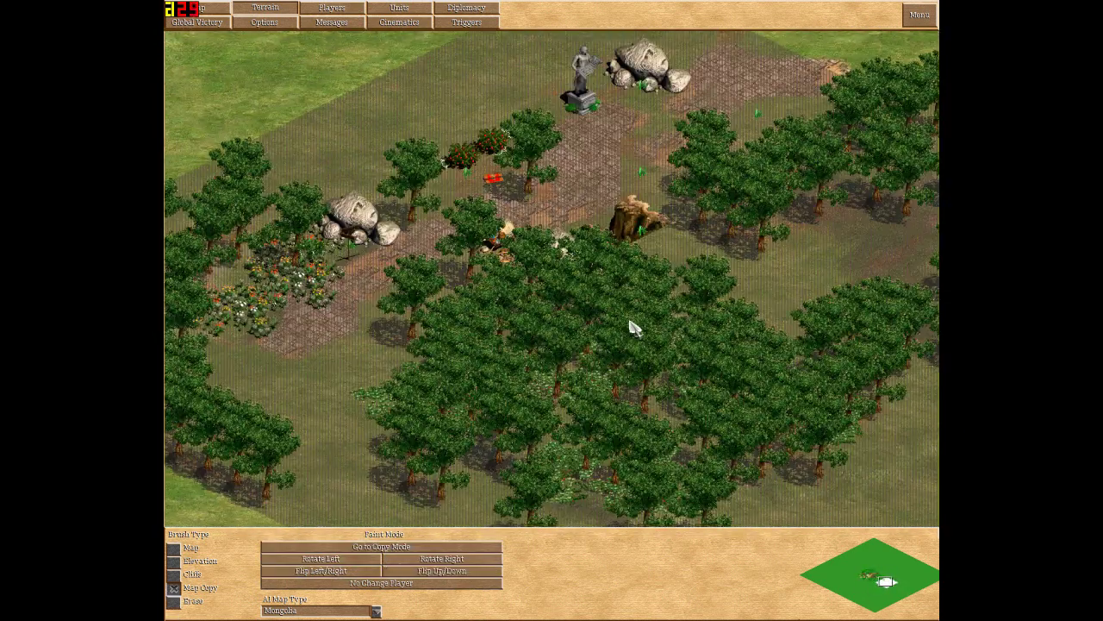
pyautogui.press('Down')
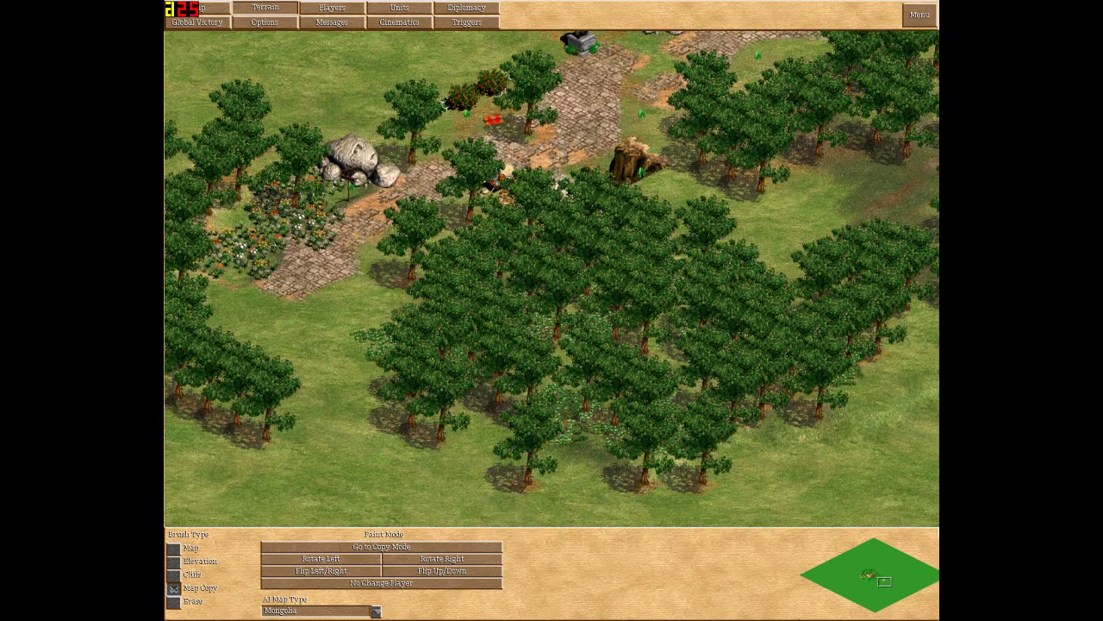
pyautogui.press('Up')
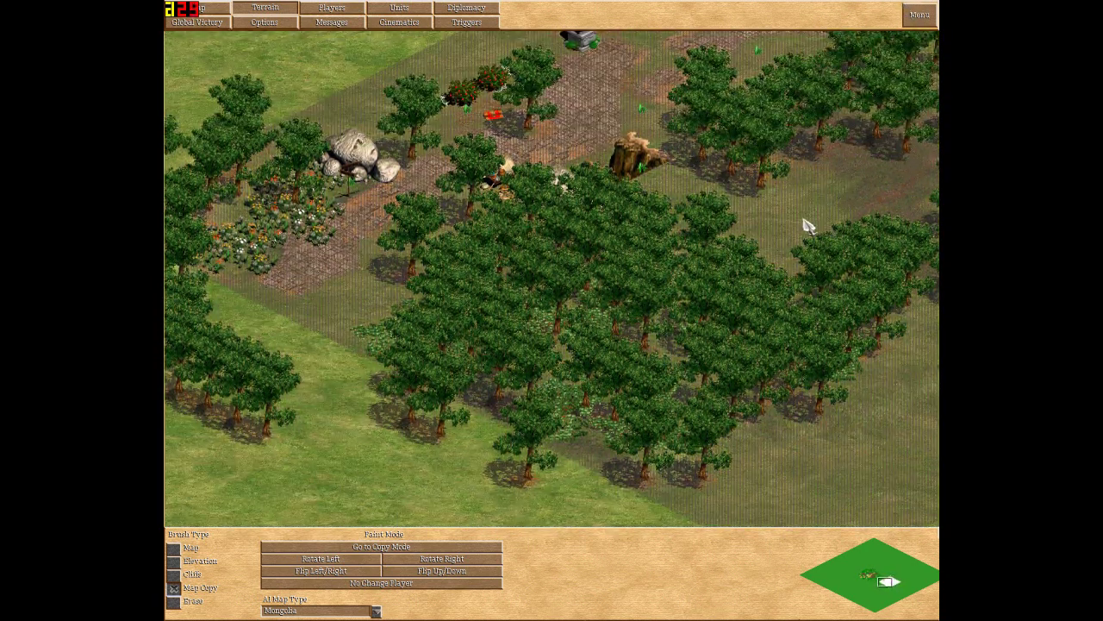
pyautogui.press('Up')
pyautogui.press('Right')
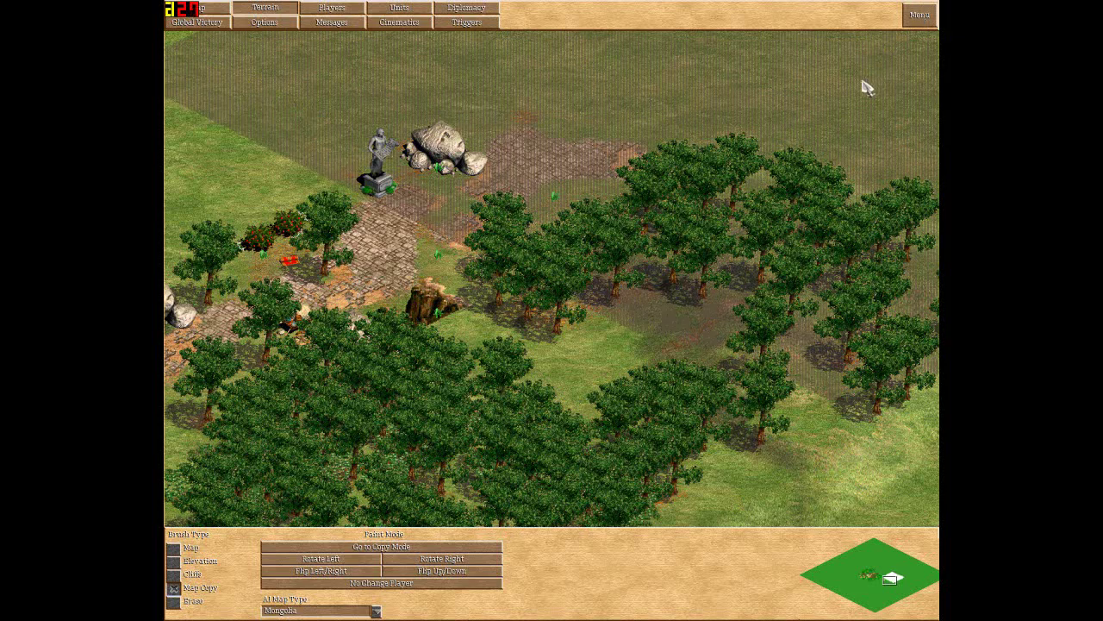
pyautogui.press('Left')
pyautogui.press('Down')
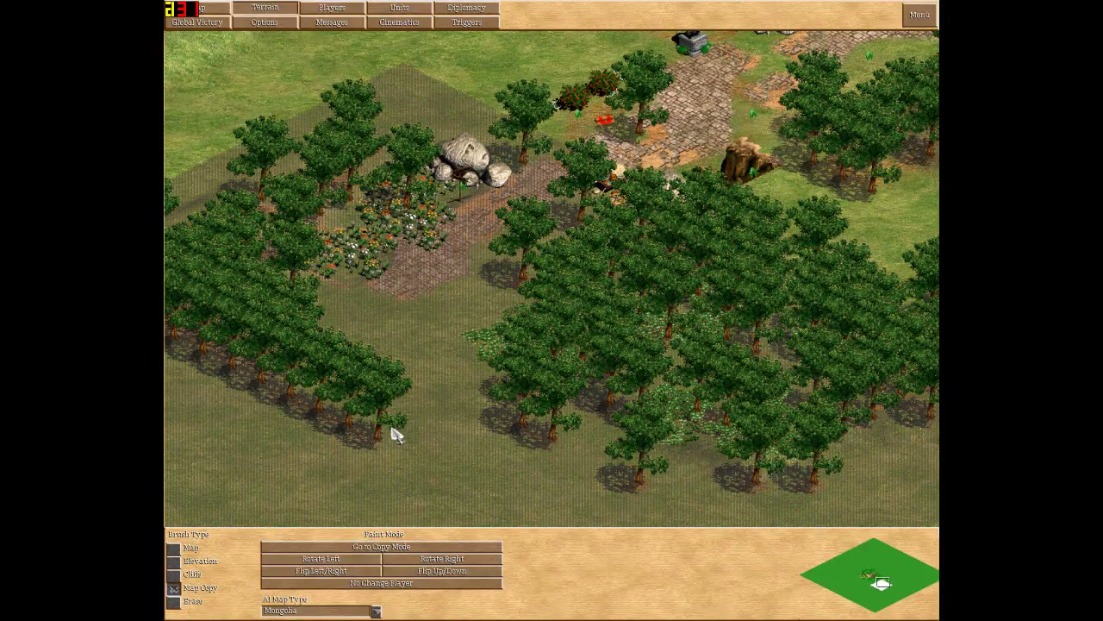
# Step: Use the Rotate unit mode to vary the trees in the grove southwest of the pasted road
pyautogui.click(399, 9)
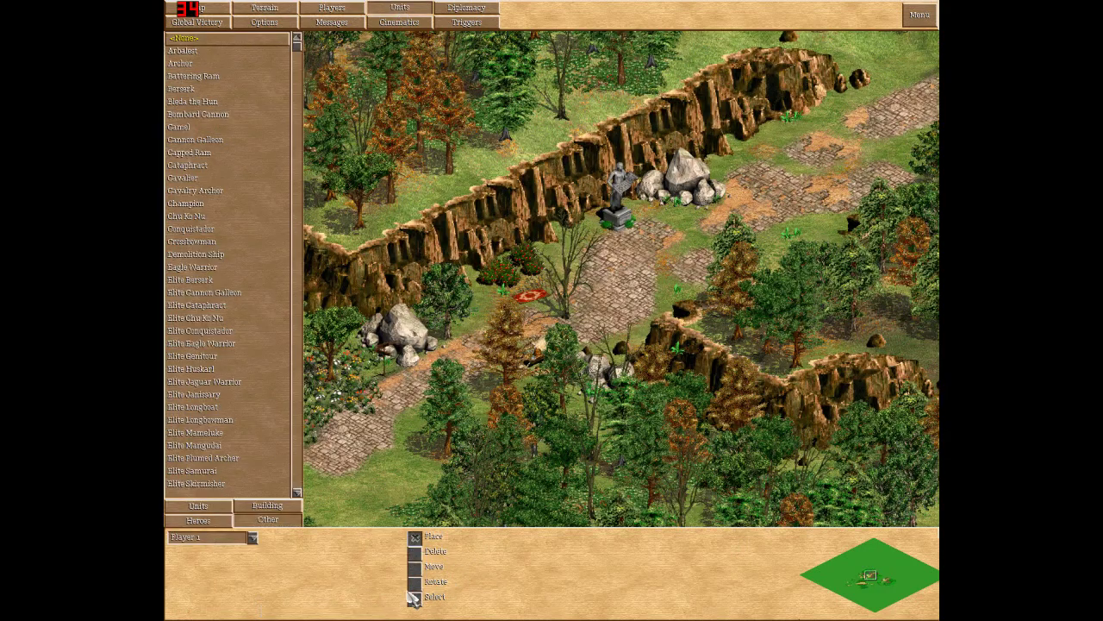
pyautogui.click(414, 582)
pyautogui.click(887, 581)
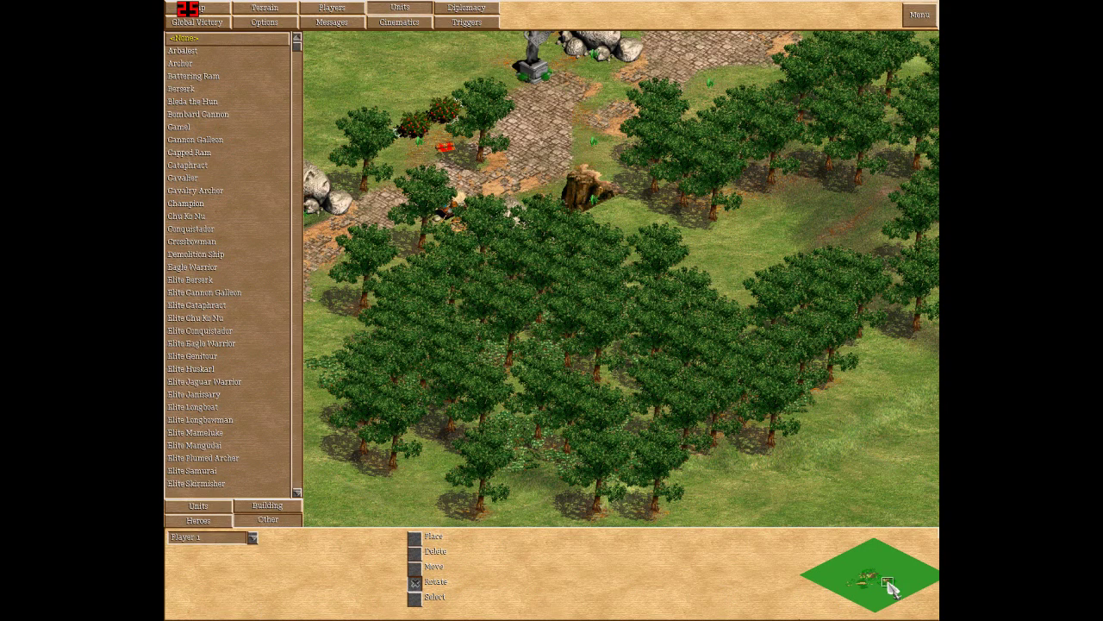
pyautogui.click(890, 582)
pyautogui.moveTo(884, 582); pyautogui.dragTo(884, 582)
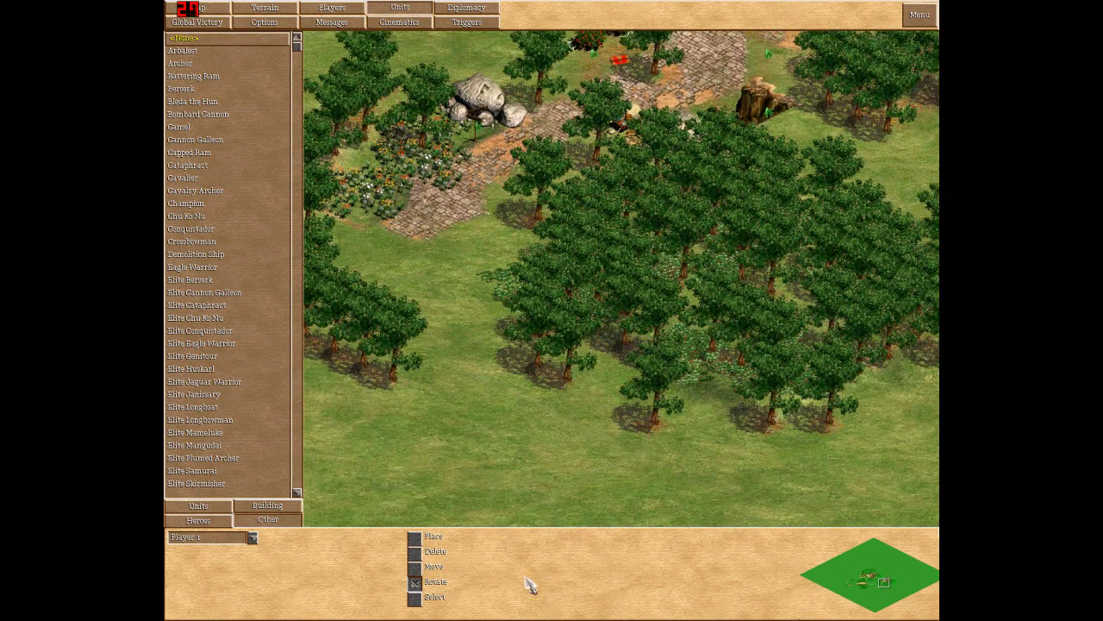
pyautogui.click(415, 583)
pyautogui.press('Left')
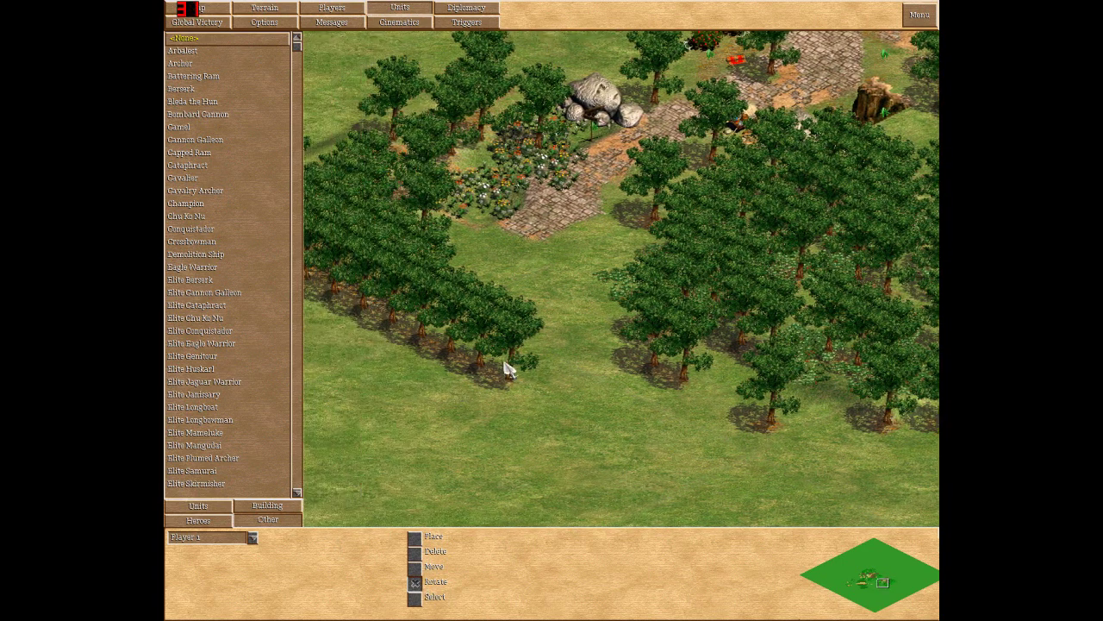
pyautogui.click(479, 352)
pyautogui.click(479, 351)
pyautogui.click(506, 363)
pyautogui.click(394, 297)
pyautogui.click(417, 293)
pyautogui.click(401, 198)
pyautogui.click(364, 200)
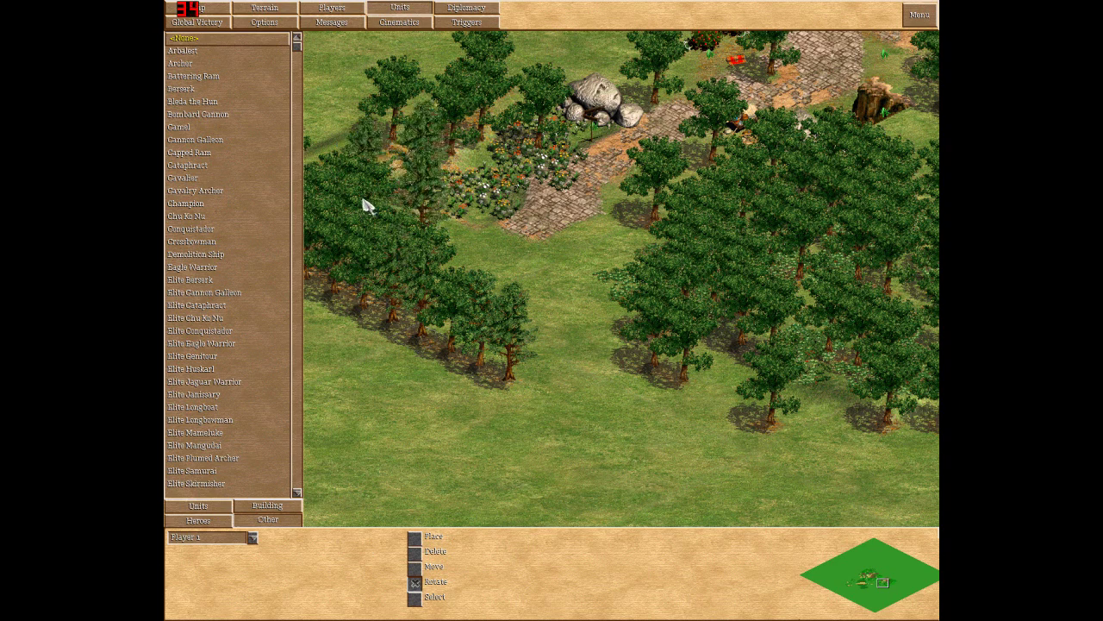
pyautogui.click(364, 200)
pyautogui.click(344, 231)
pyautogui.click(331, 268)
pyautogui.click(365, 270)
# Step: Rotate scattered trees along the western side of the pasted main forest to vary them
pyautogui.click(690, 301)
pyautogui.click(682, 360)
pyautogui.click(664, 281)
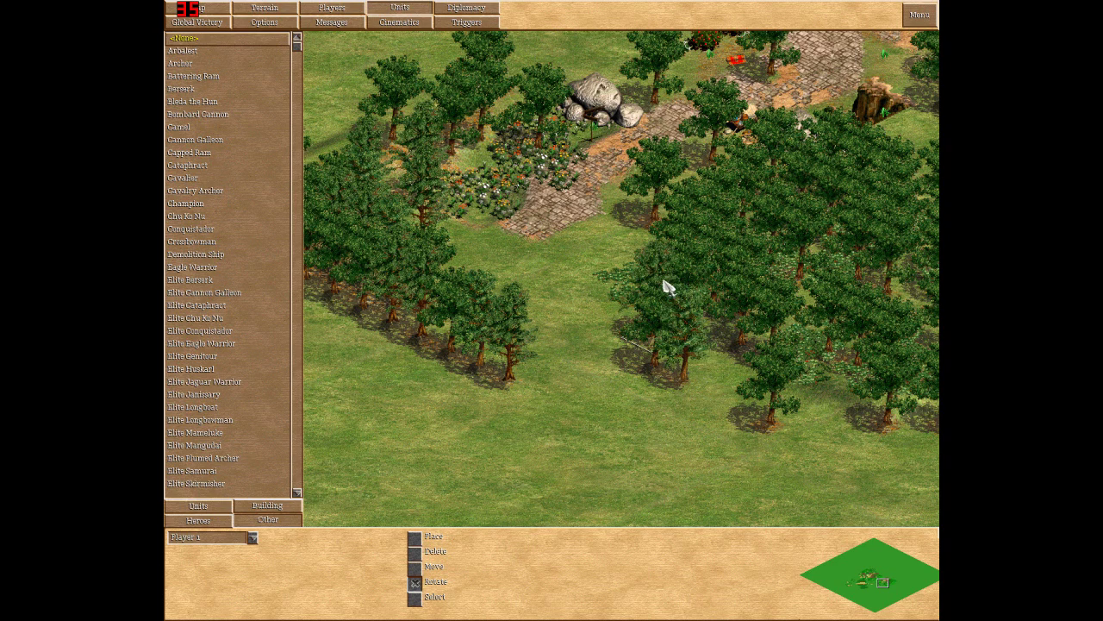
pyautogui.click(698, 294)
pyautogui.click(742, 256)
pyautogui.click(746, 314)
pyautogui.click(813, 195)
pyautogui.click(814, 194)
pyautogui.click(756, 179)
# Step: Rotate more trees through the middle and southern part of the pasted main forest to break up the uniform look
pyautogui.moveTo(938, 246)
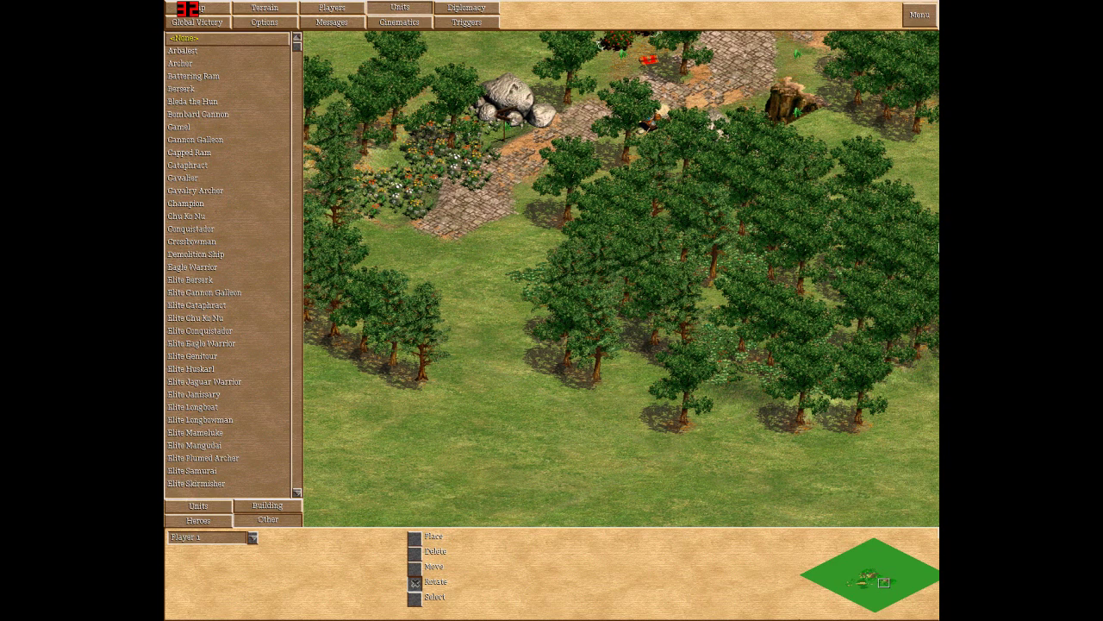
pyautogui.press('Right')
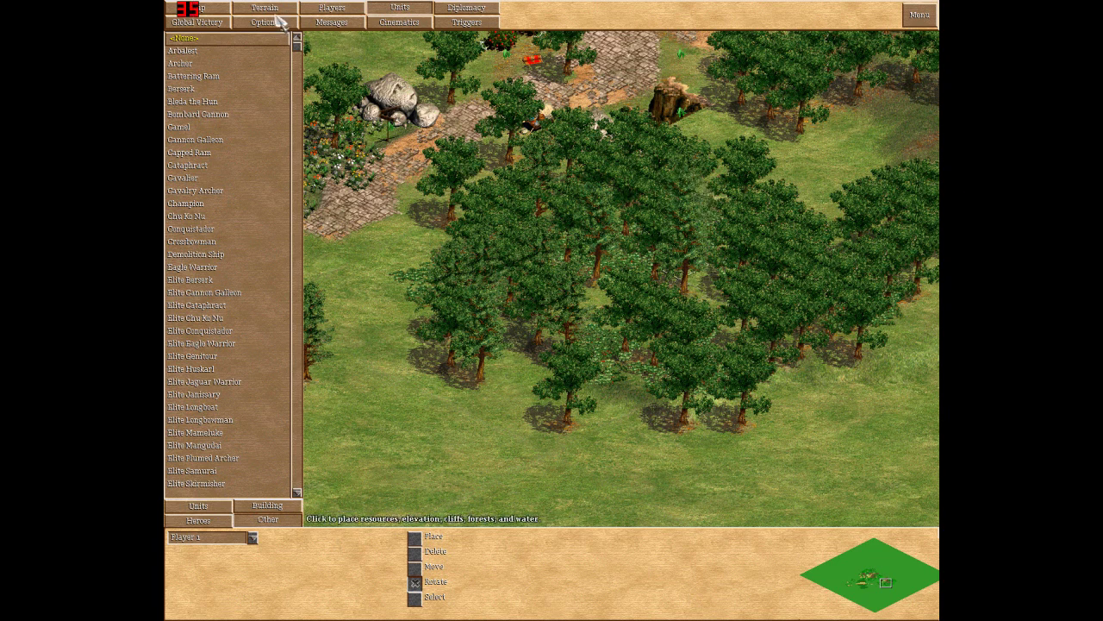
pyautogui.click(684, 403)
pyautogui.click(662, 328)
pyautogui.click(633, 280)
pyautogui.click(645, 238)
pyautogui.click(568, 167)
pyautogui.click(538, 200)
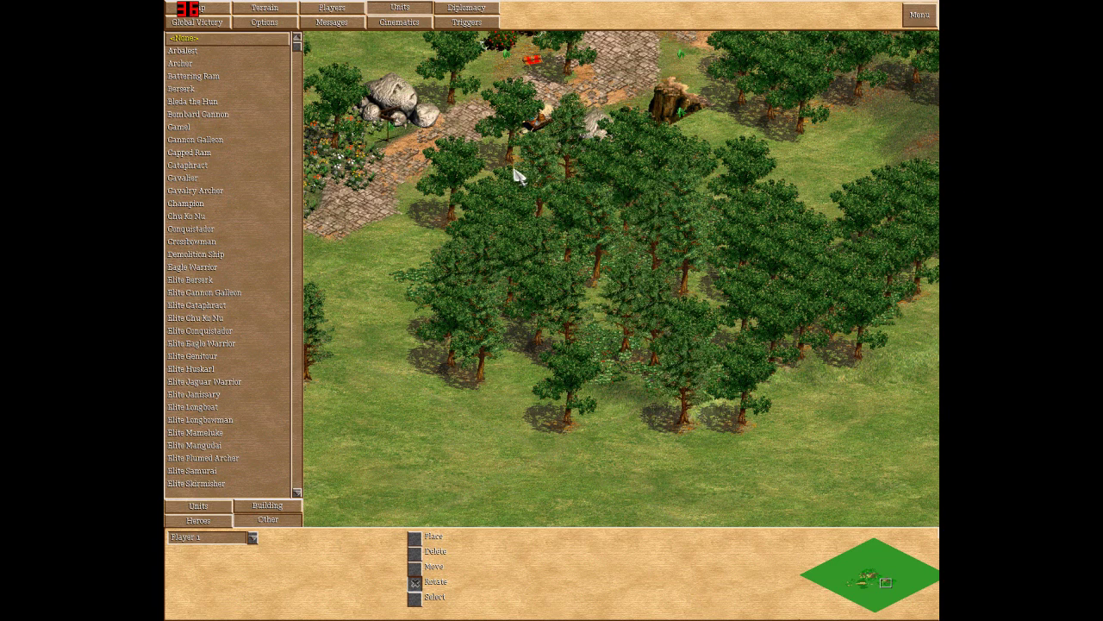
pyautogui.click(510, 214)
pyautogui.click(510, 215)
pyautogui.click(504, 332)
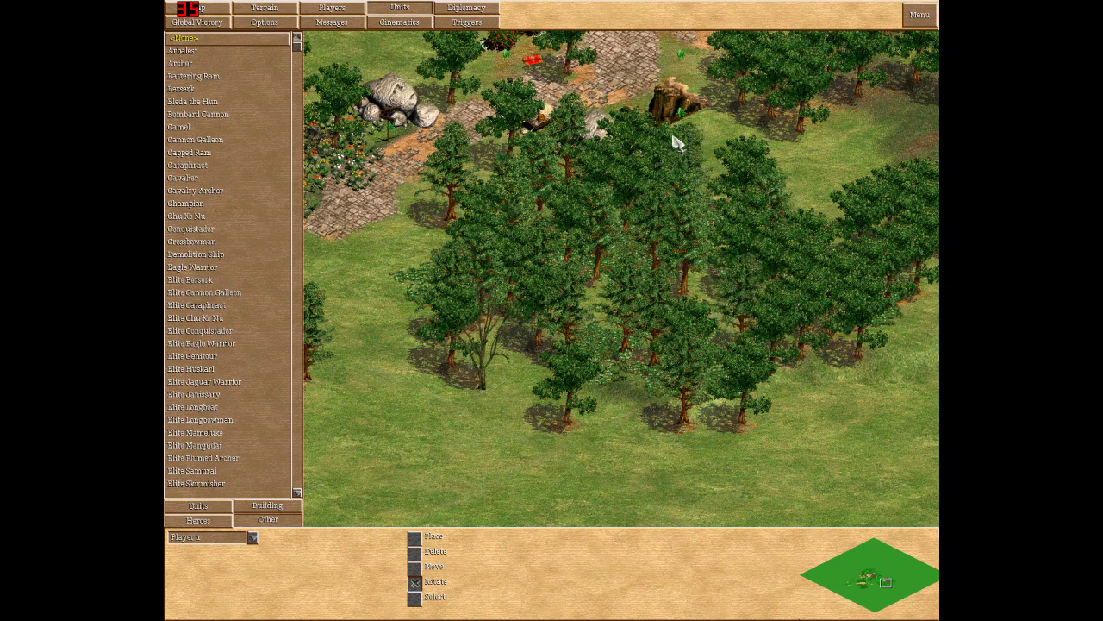
# Step: Set the terrain brush type to Erase and choose the Erase Buildings option
pyautogui.press('Up')
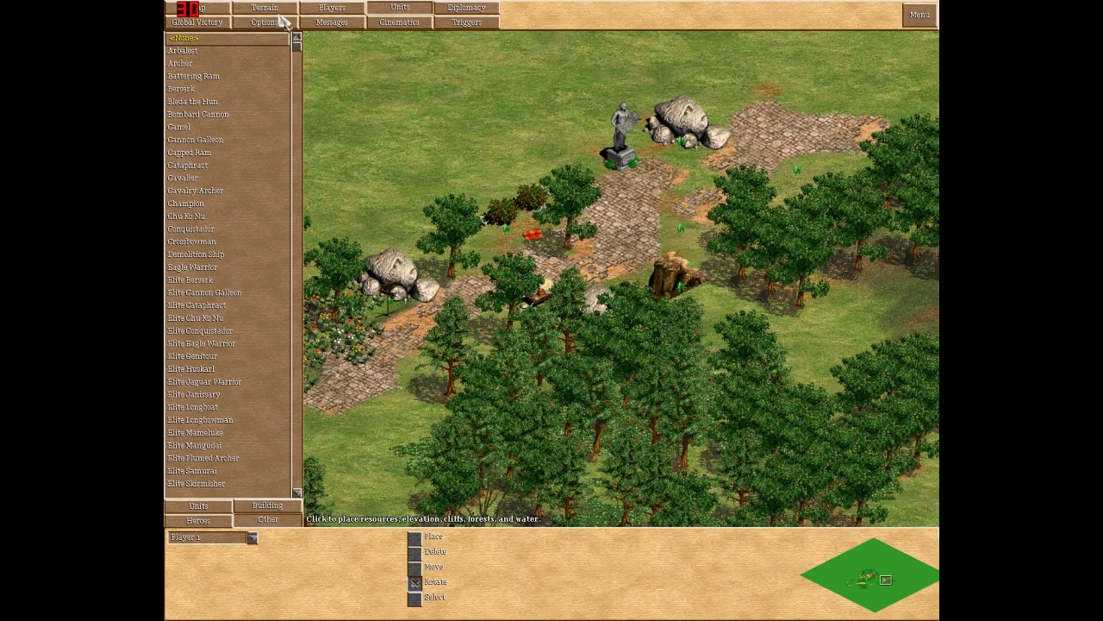
pyautogui.click(277, 9)
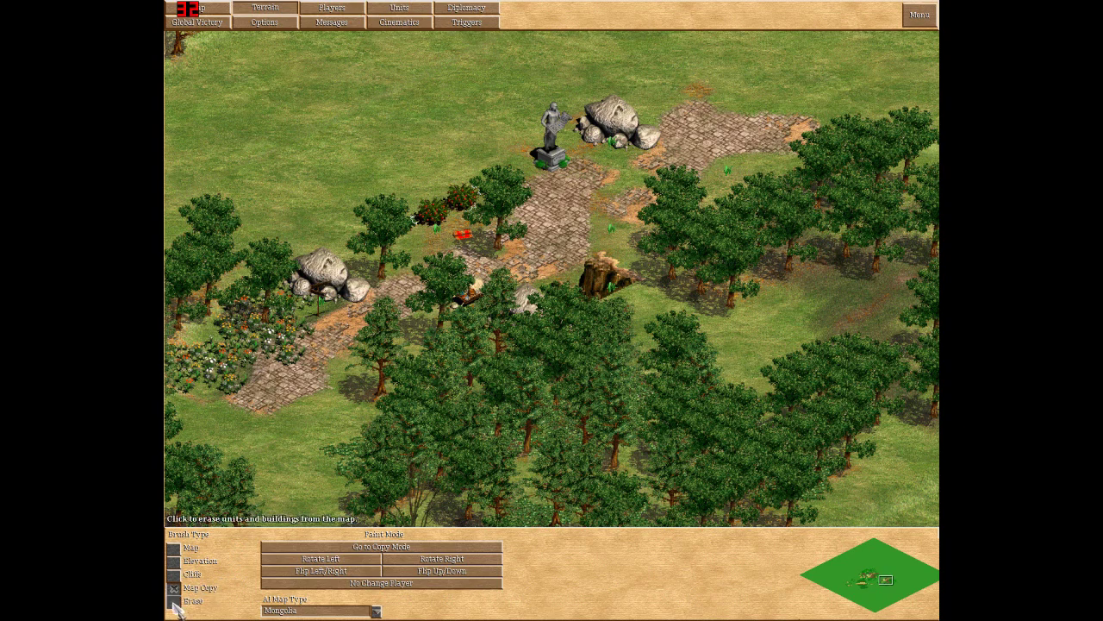
pyautogui.click(174, 601)
pyautogui.moveTo(164, 550)
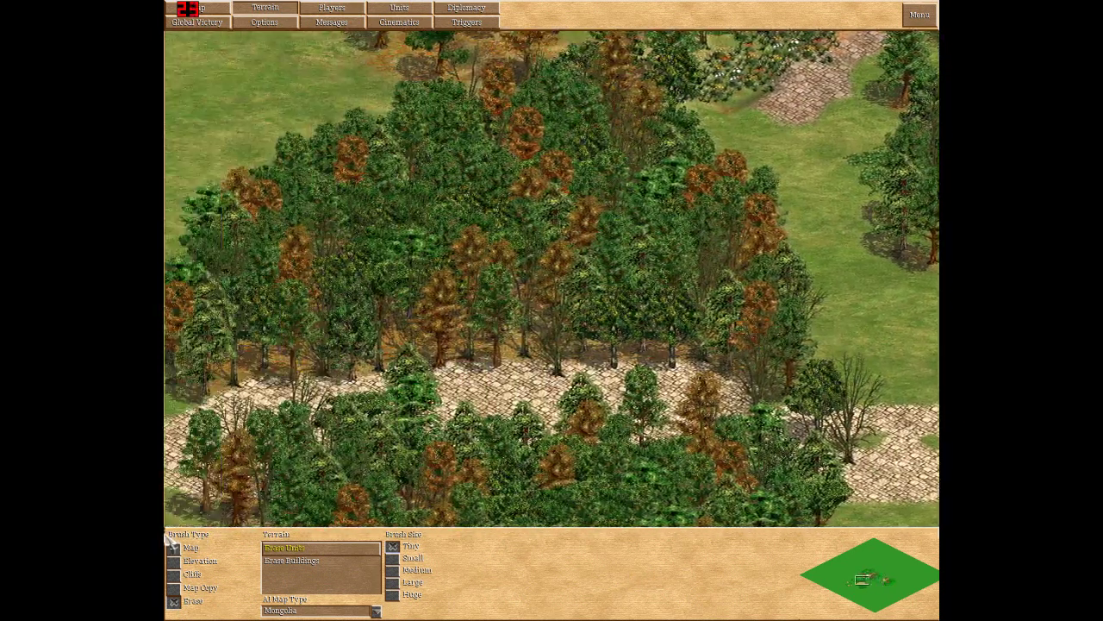
pyautogui.moveTo(166, 536)
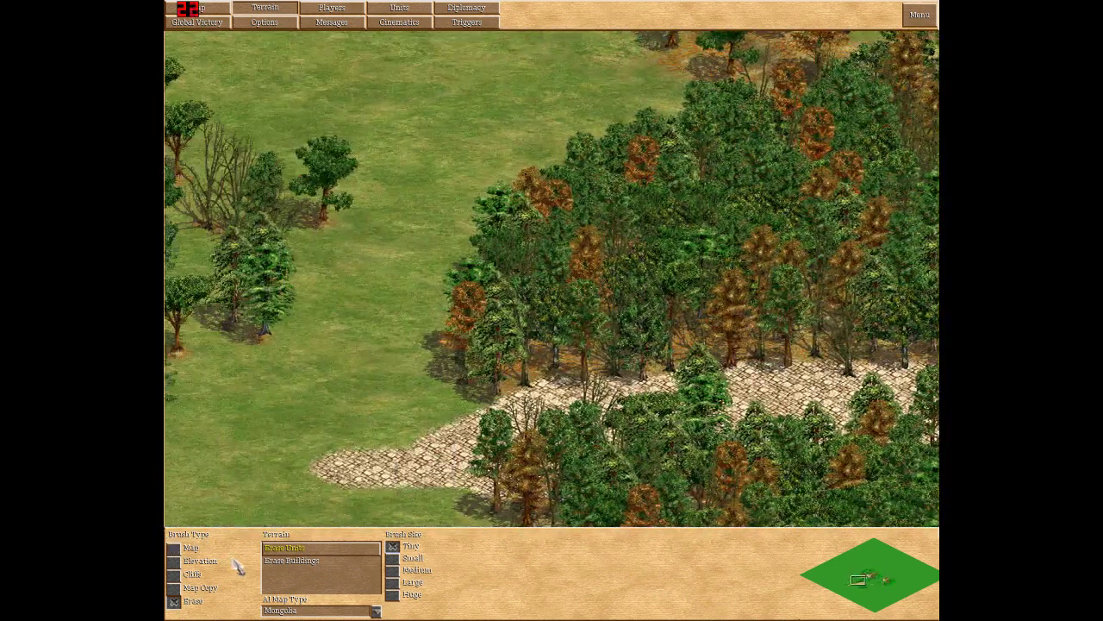
pyautogui.click(310, 561)
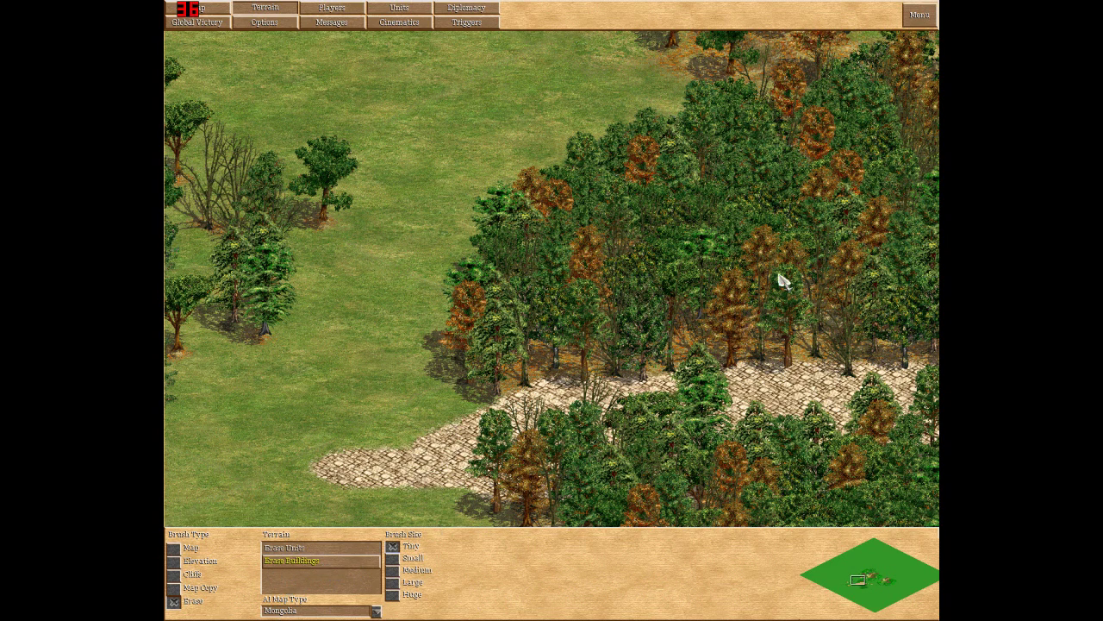
# Step: Change the eraser option to Erase Units
pyautogui.moveTo(937, 3)
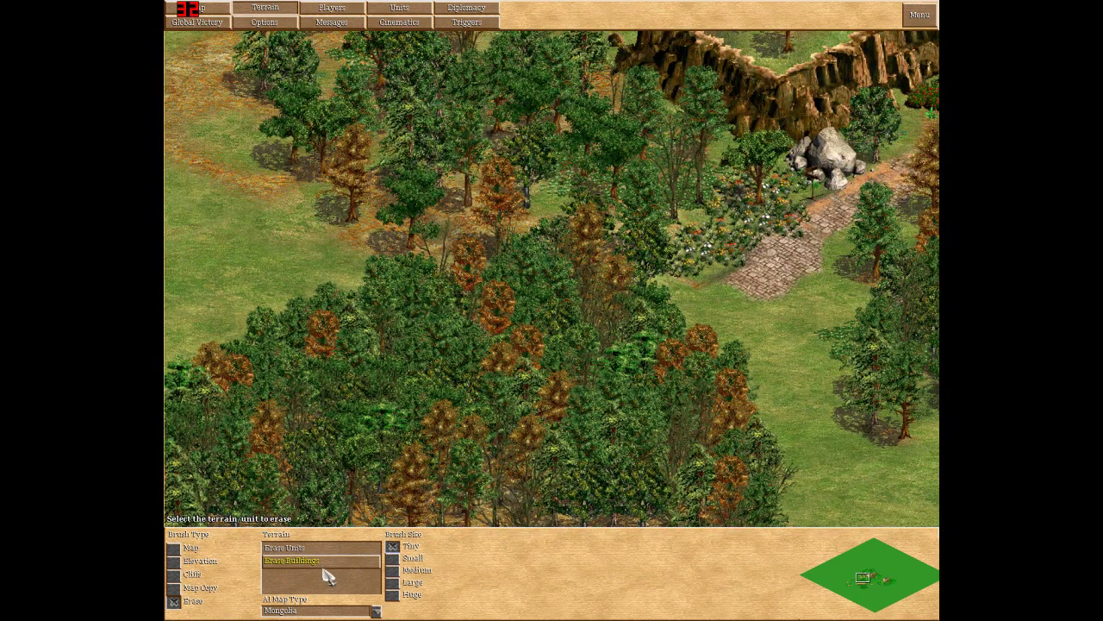
pyautogui.moveTo(937, 362)
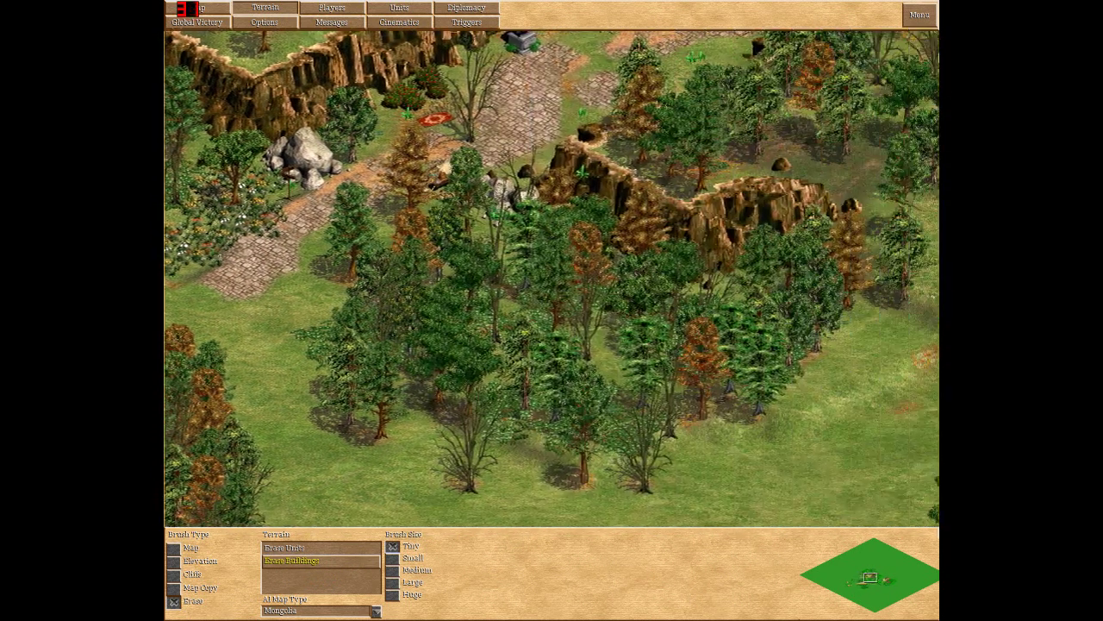
pyautogui.press('Left')
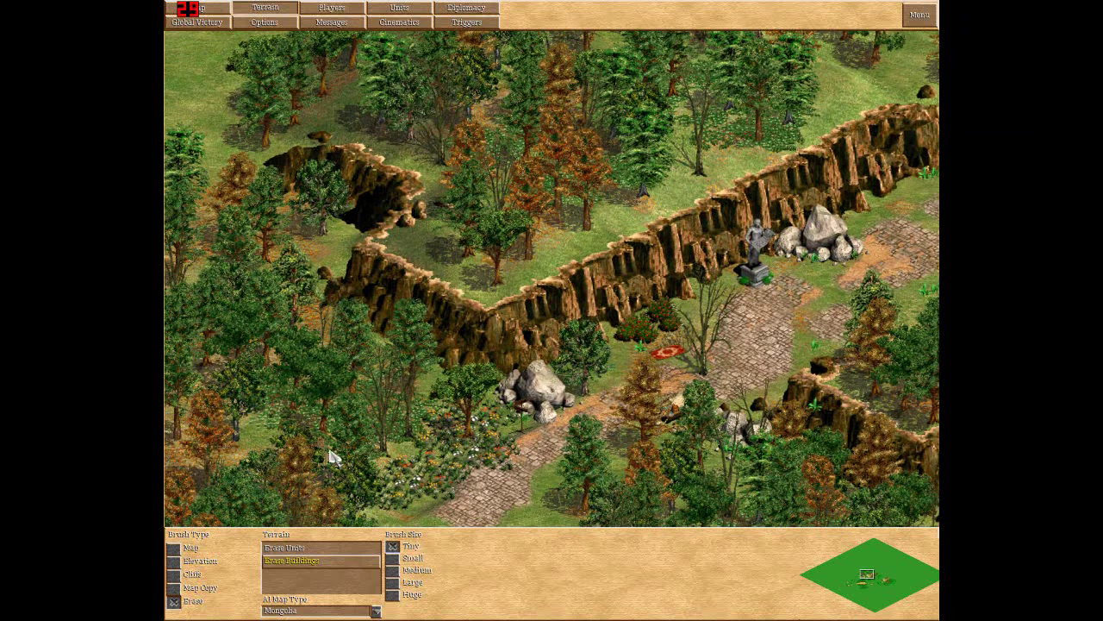
pyautogui.click(293, 548)
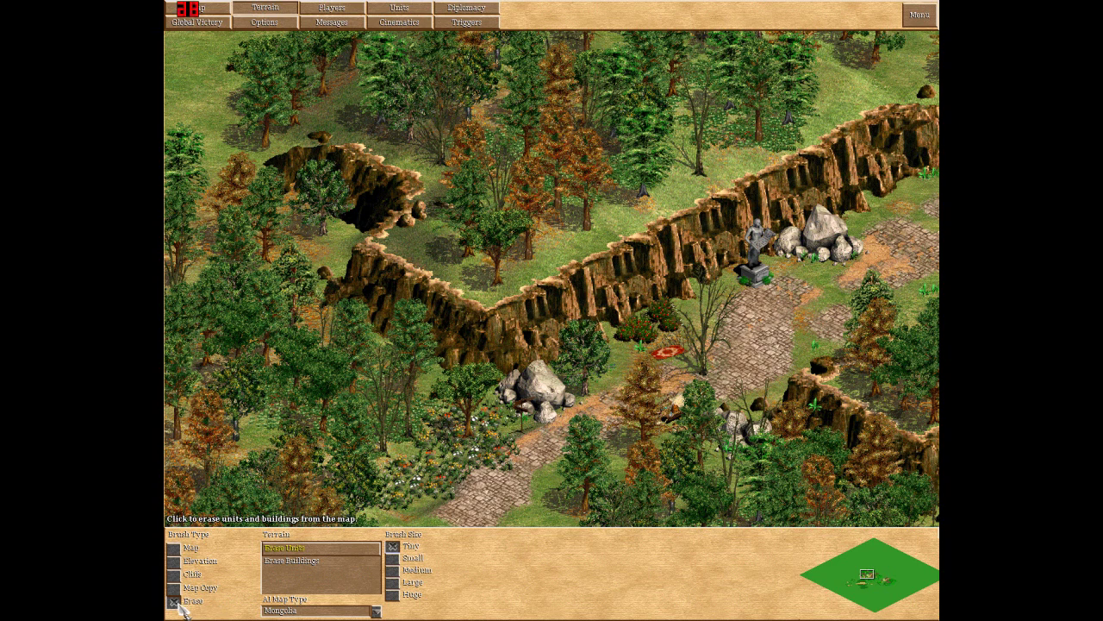
pyautogui.click(400, 21)
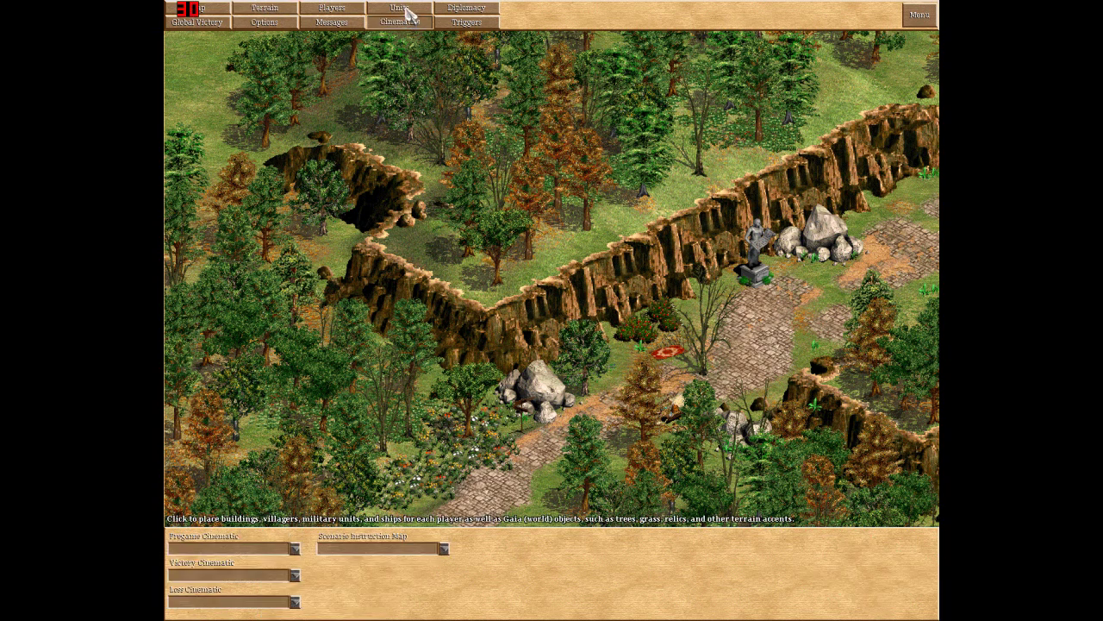
pyautogui.click(401, 9)
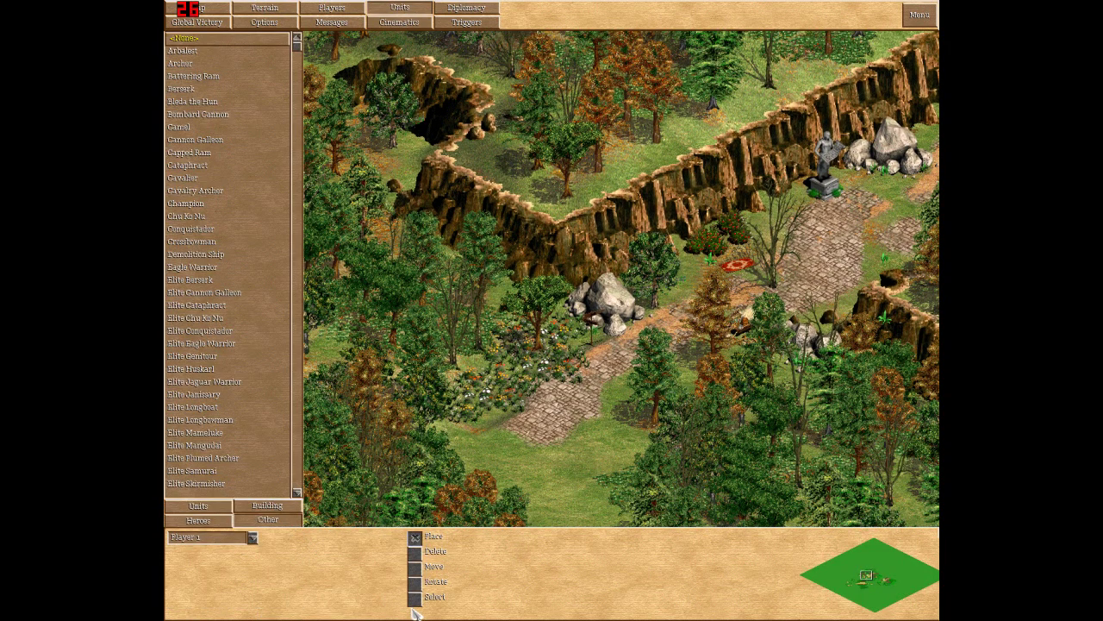
# Step: Open the scenario's player settings and set the number of players to 3
pyautogui.click(288, 11)
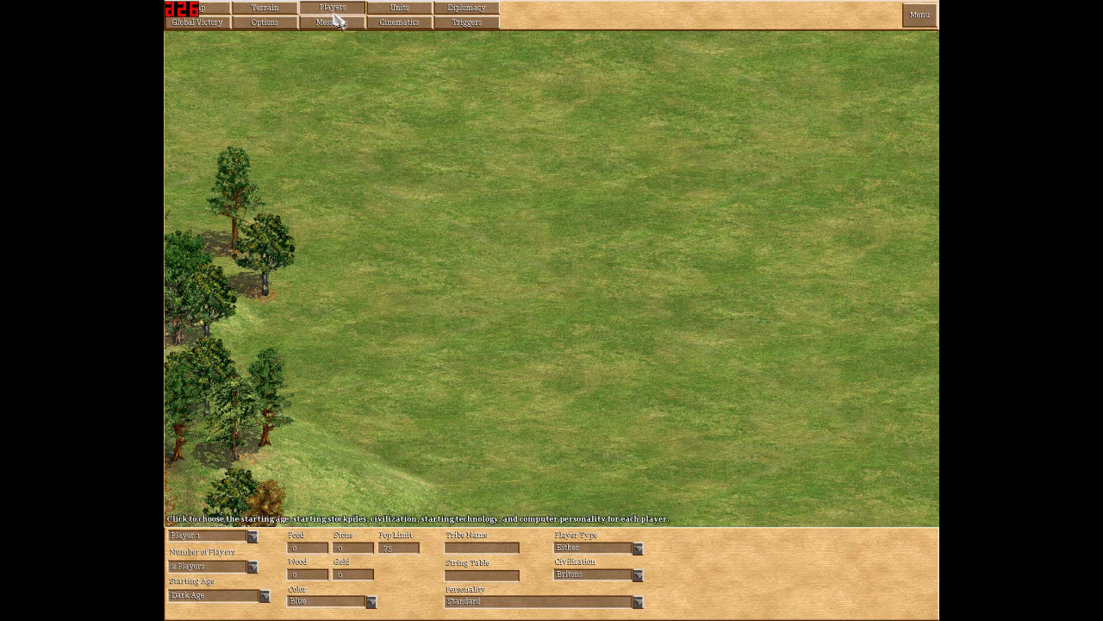
pyautogui.click(253, 566)
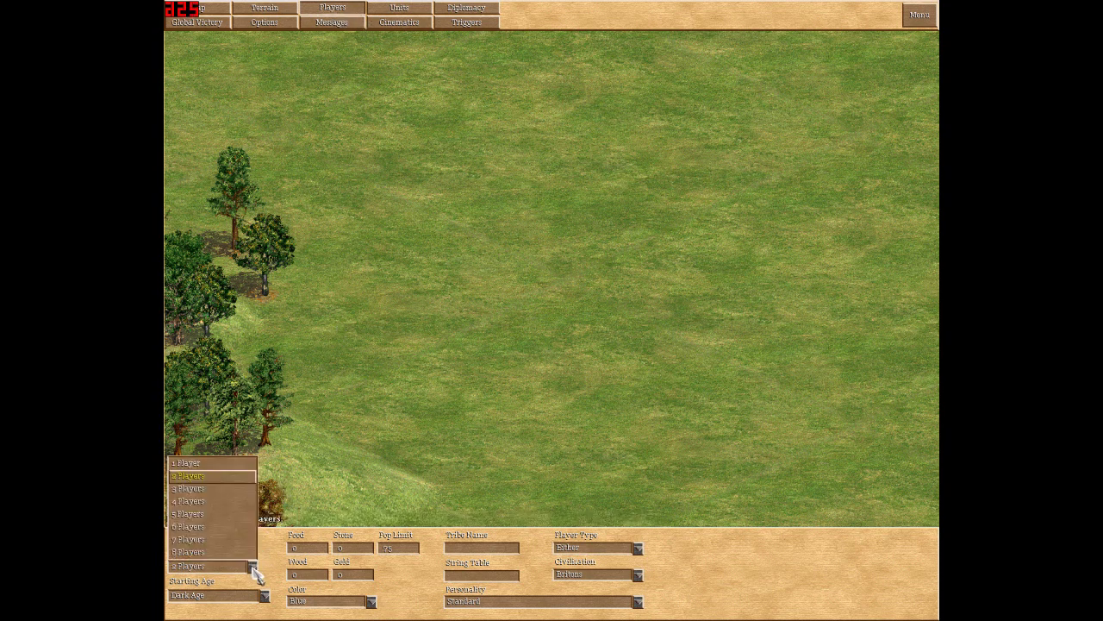
pyautogui.click(210, 489)
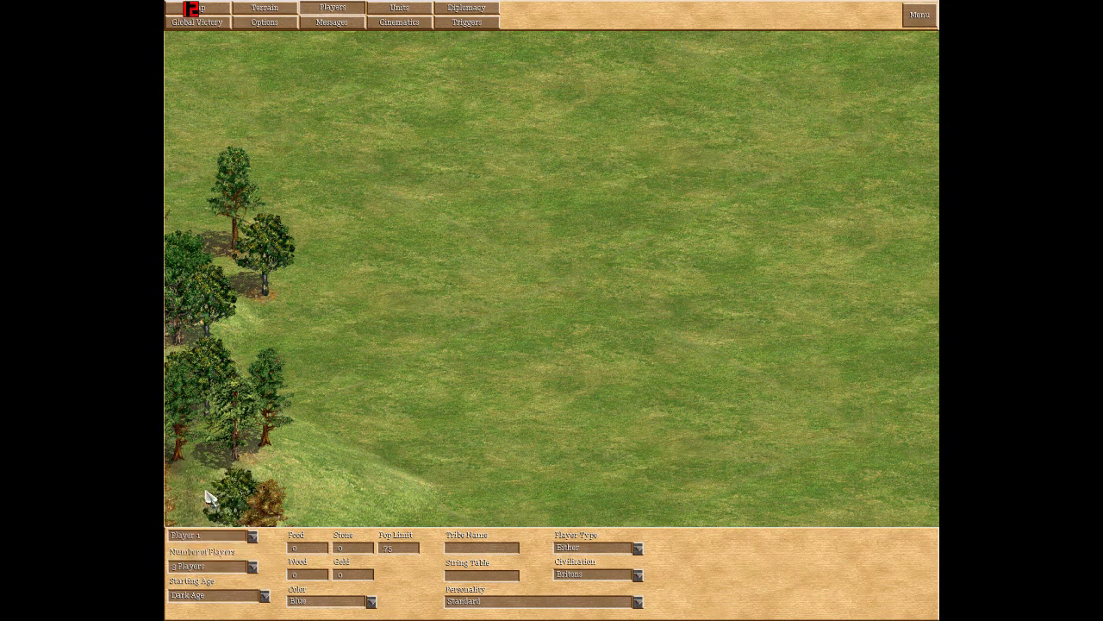
# Step: Give Player 1 starting stockpiles of 100 food, 500 wood, 50 stone and 0 gold
pyautogui.click(249, 536)
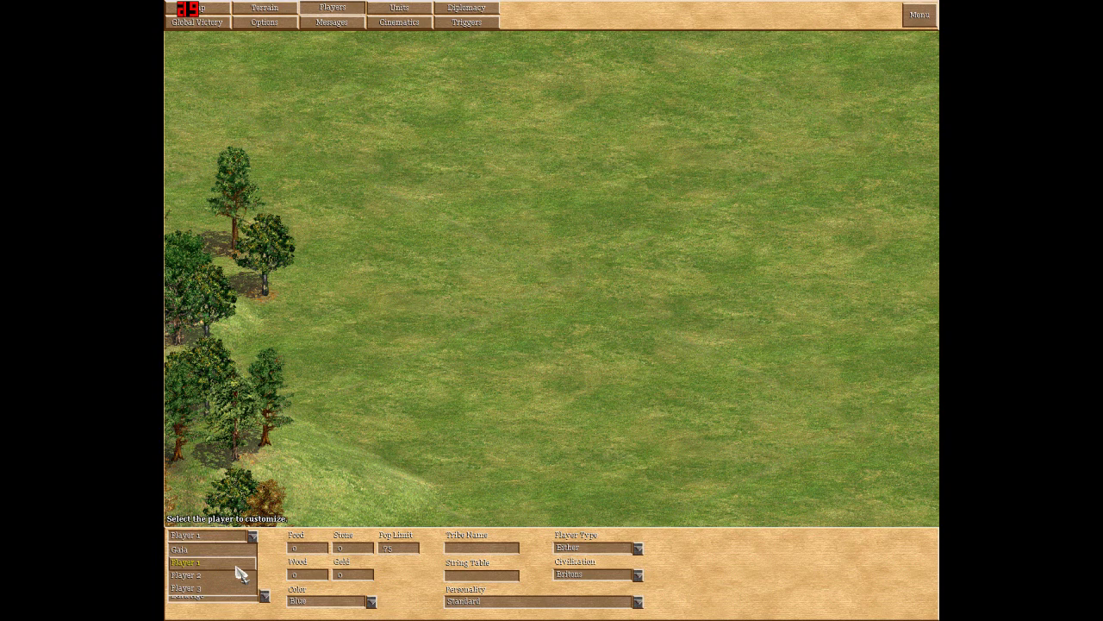
pyautogui.click(236, 566)
pyautogui.click(254, 536)
pyautogui.click(229, 571)
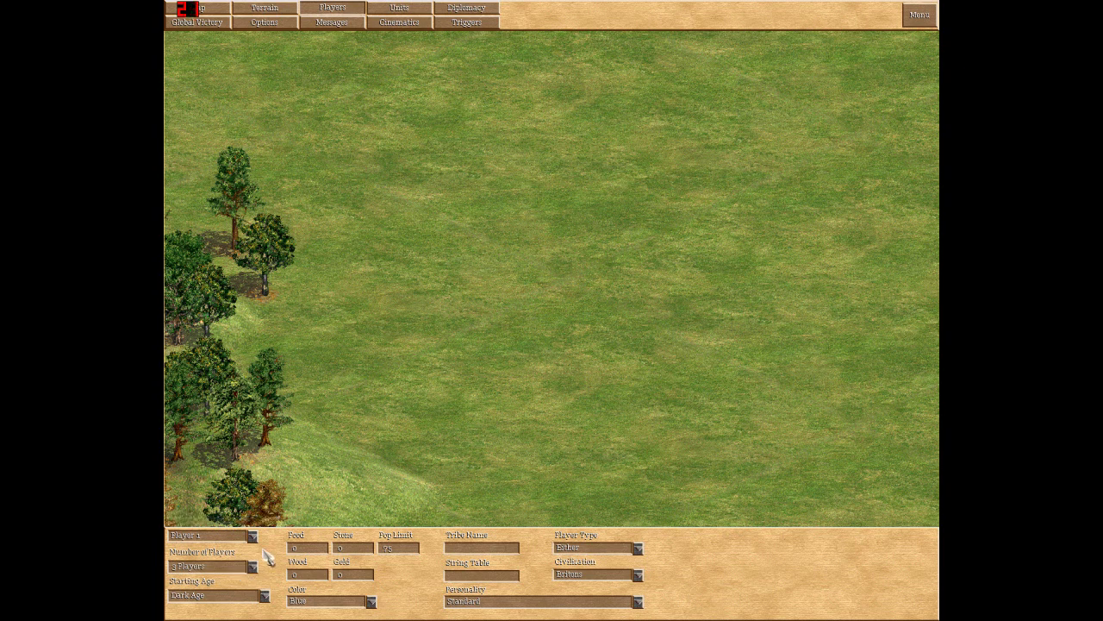
pyautogui.click(293, 546)
pyautogui.write('100')
pyautogui.press('Tab')
pyautogui.write('500')
pyautogui.press('Tab')
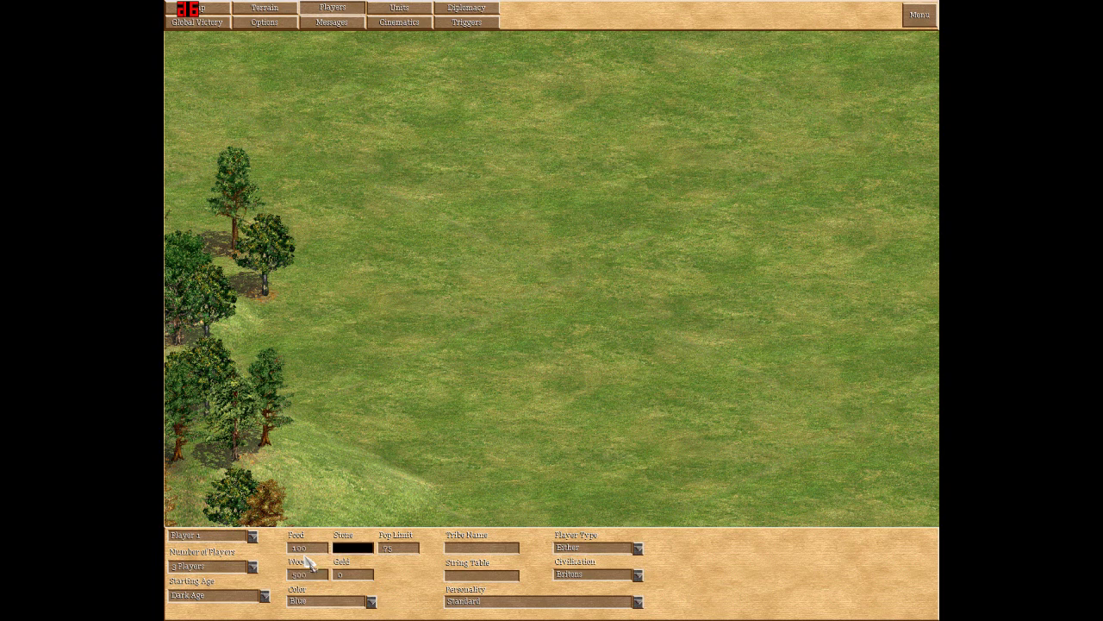
pyautogui.write('50')
pyautogui.press('Tab')
pyautogui.write('0')
# Step: Set Player 1's population limit to 200 and the player color to Green
pyautogui.press('Tab')
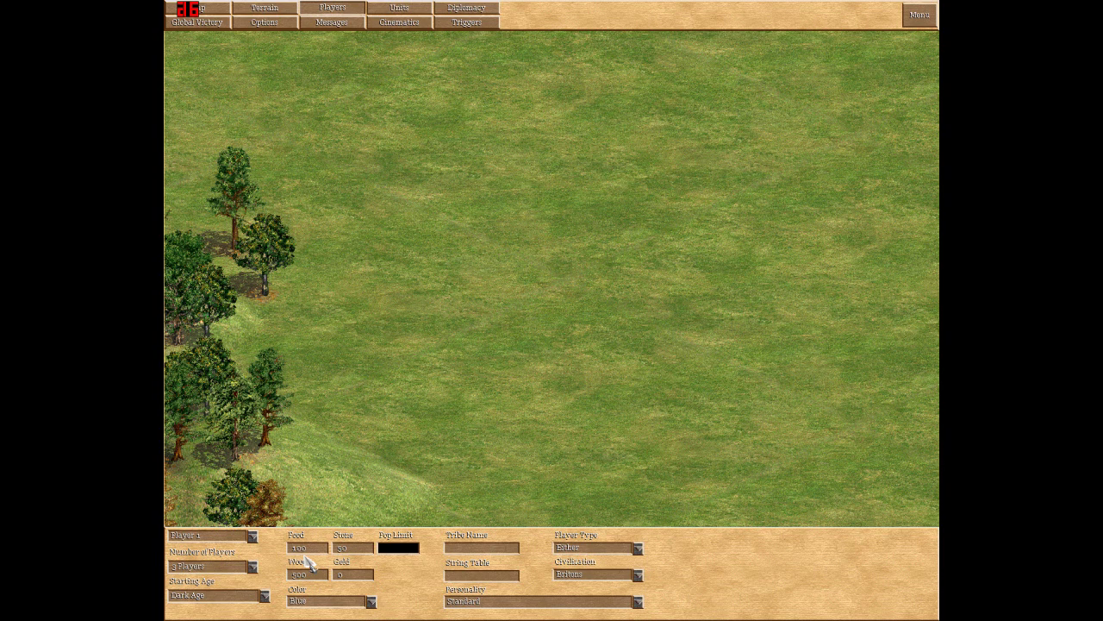
pyautogui.press('Down')
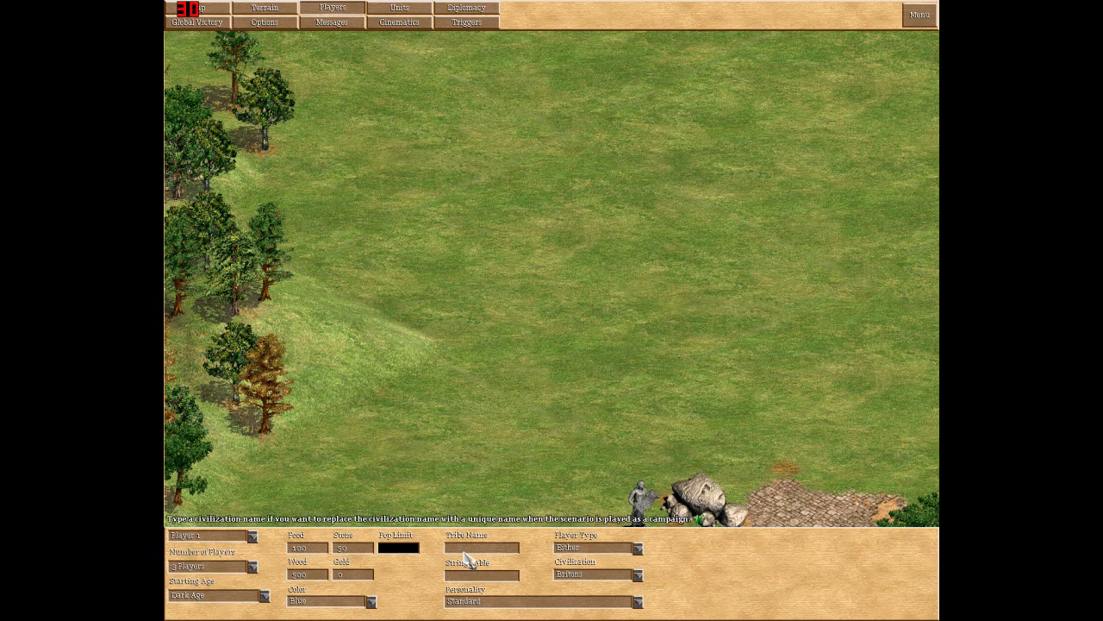
pyautogui.click(359, 602)
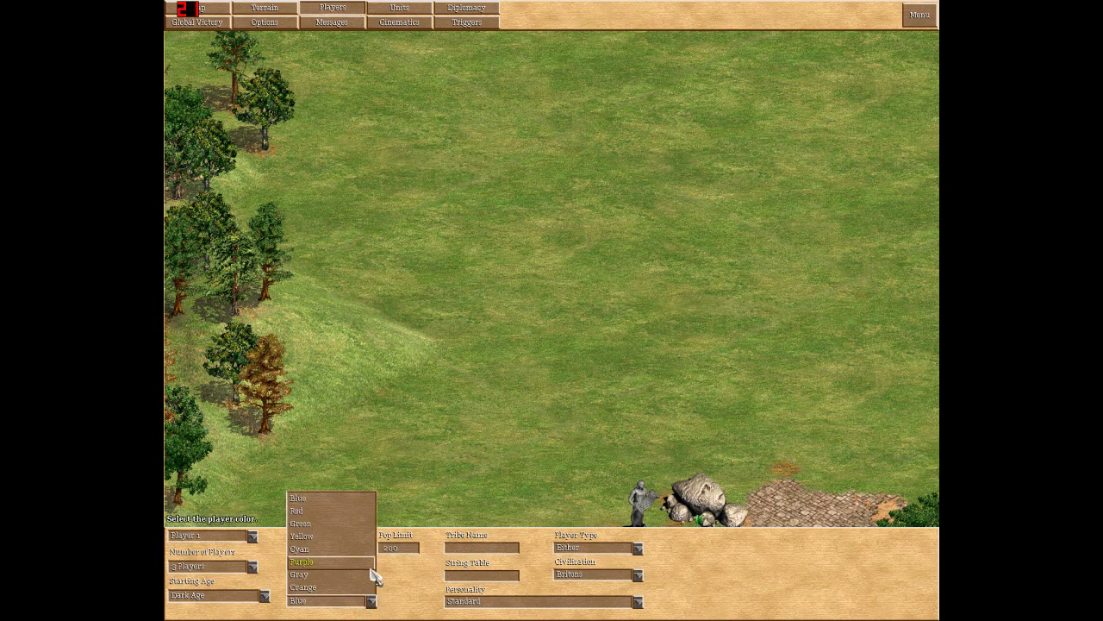
pyautogui.click(359, 525)
pyautogui.press('Left')
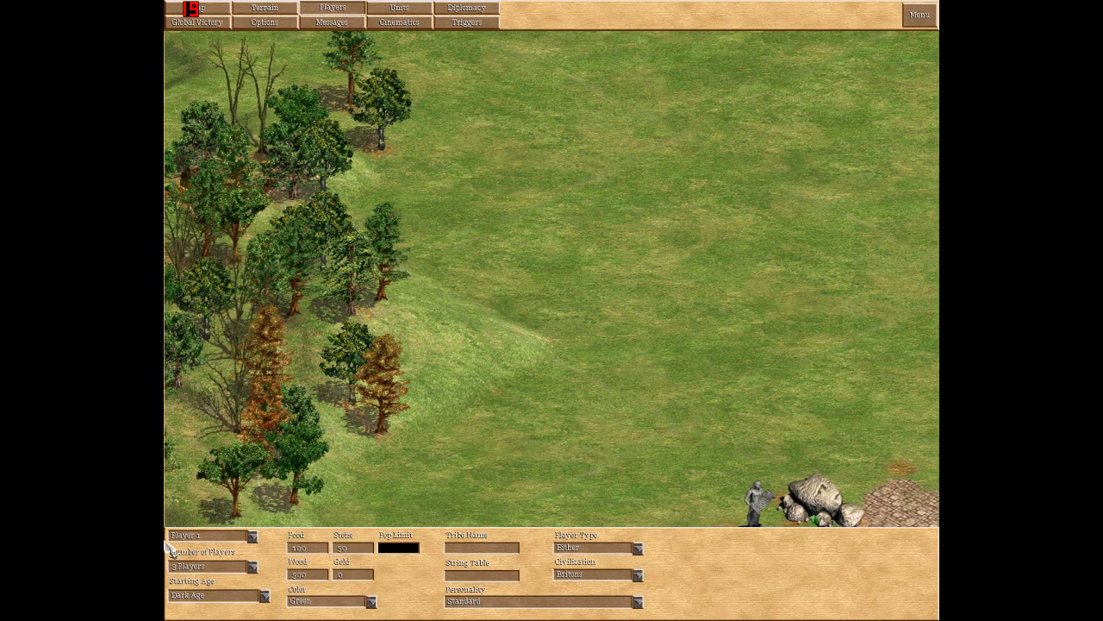
pyautogui.click(362, 602)
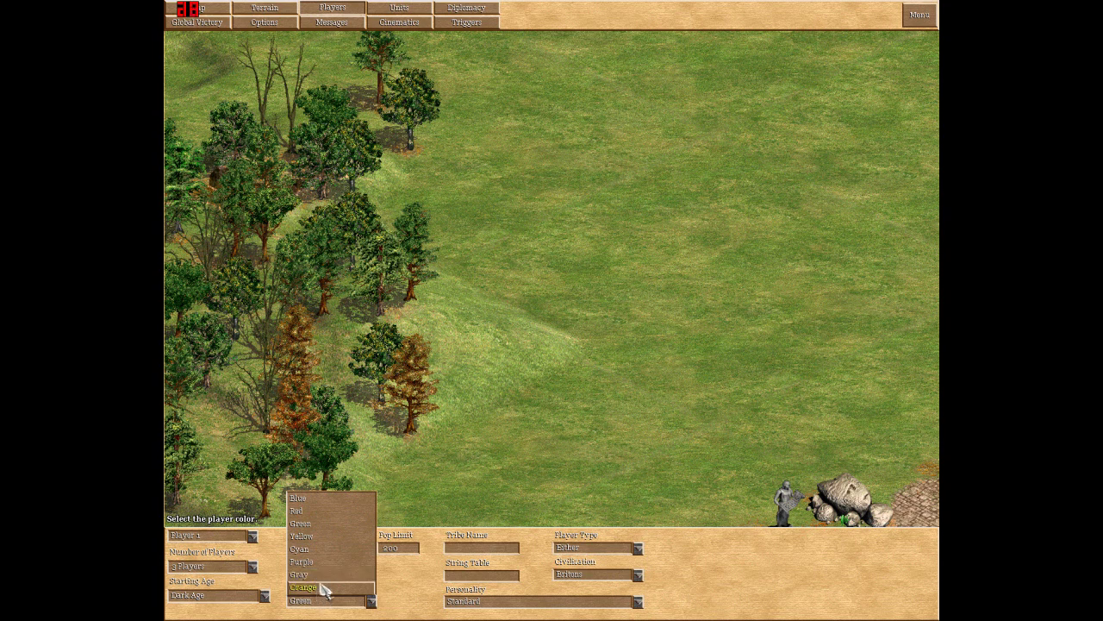
pyautogui.click(324, 524)
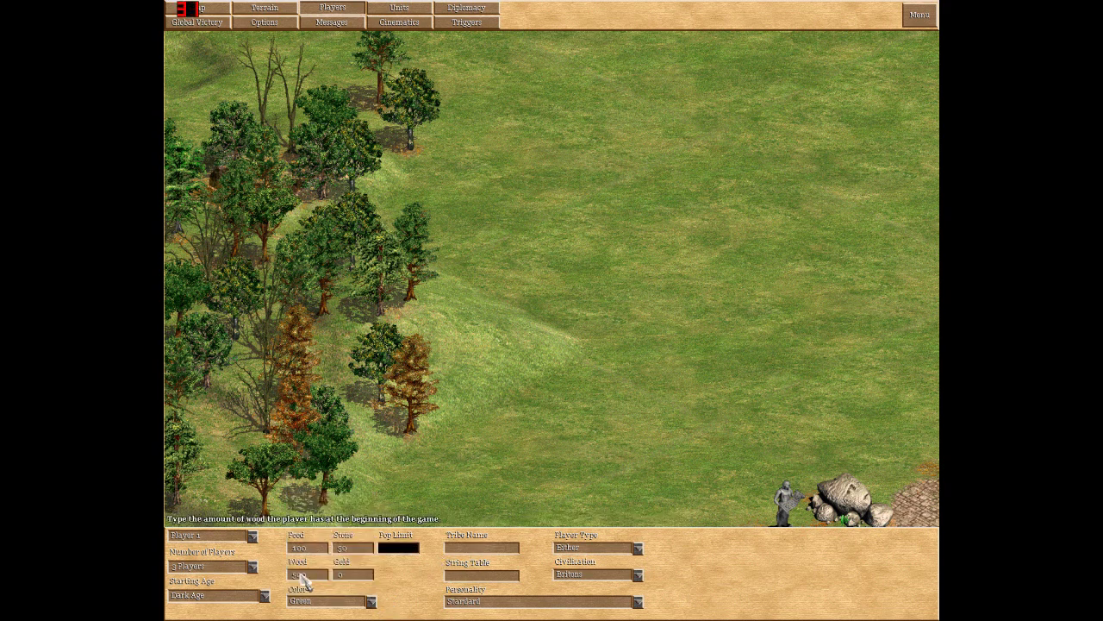
# Step: Set Player 1's starting age to Feudal Age and choose Either as the player type
pyautogui.click(265, 595)
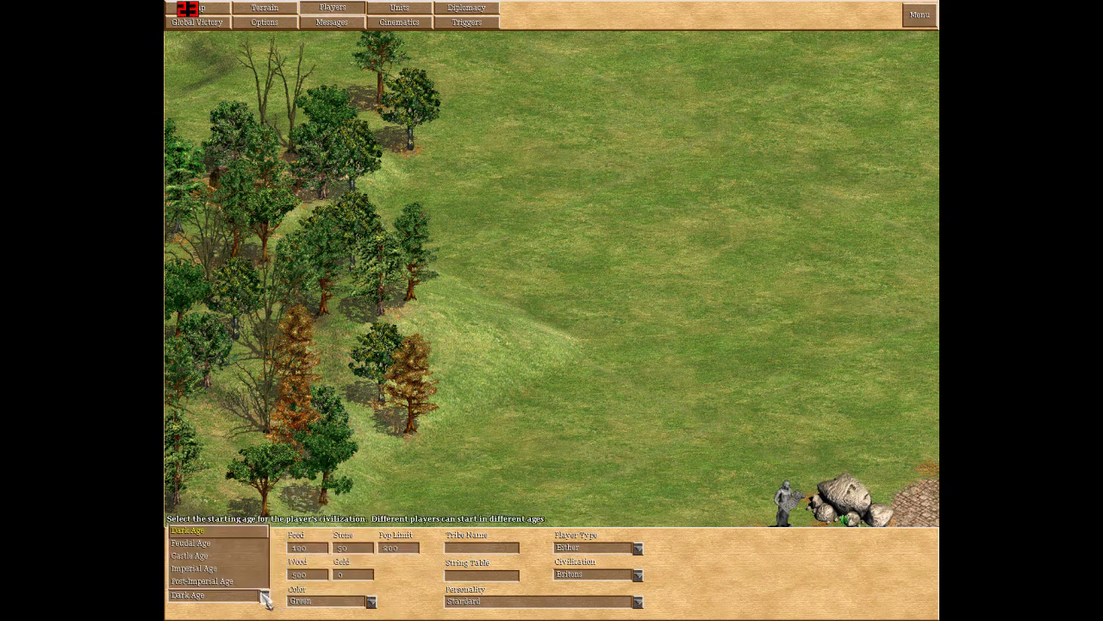
pyautogui.click(224, 543)
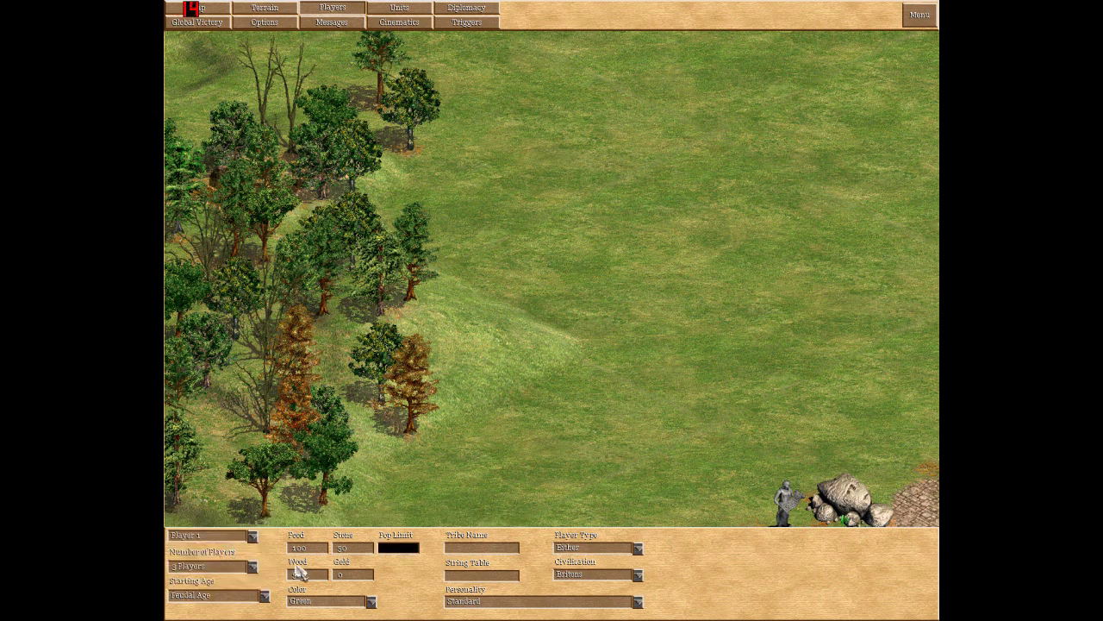
pyautogui.click(640, 550)
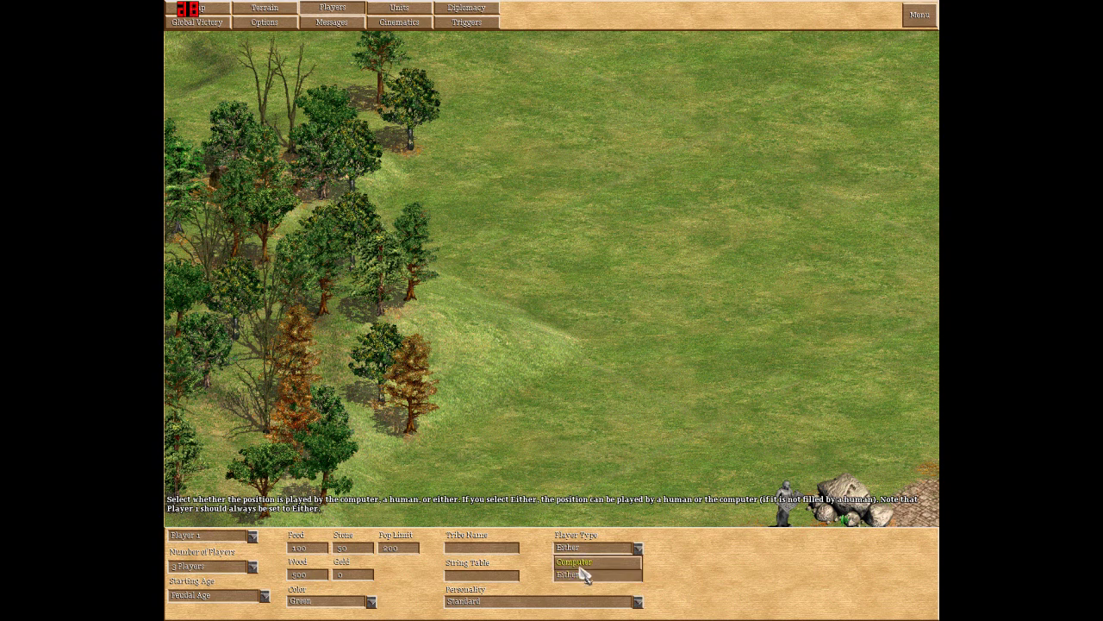
pyautogui.click(583, 573)
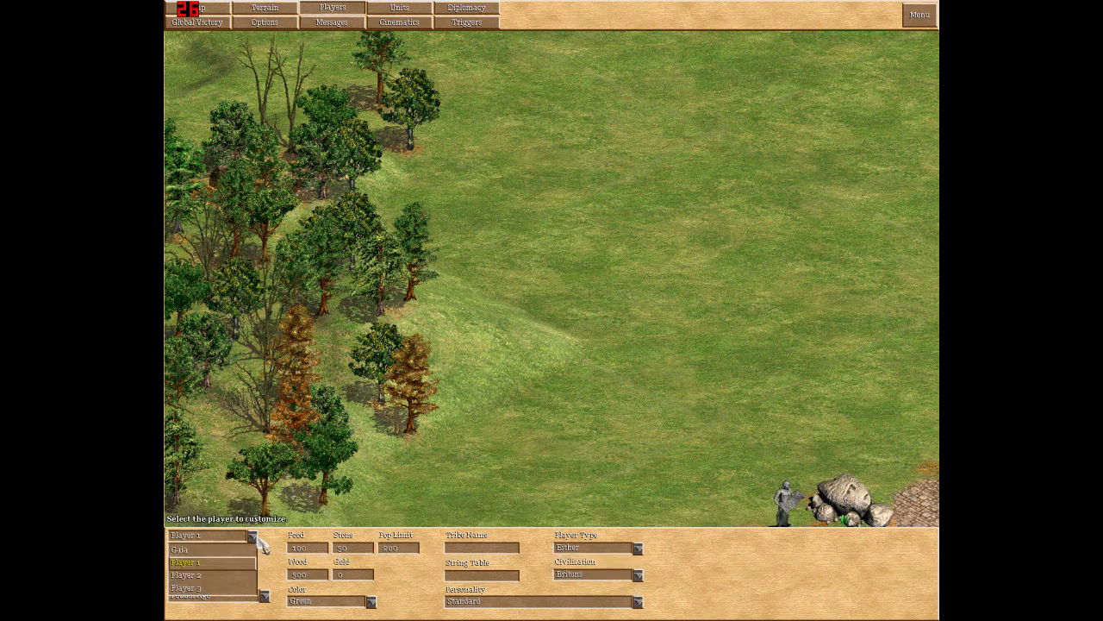
# Step: Choose Britons as Player 1's civilization
pyautogui.click(638, 575)
pyautogui.click(640, 577)
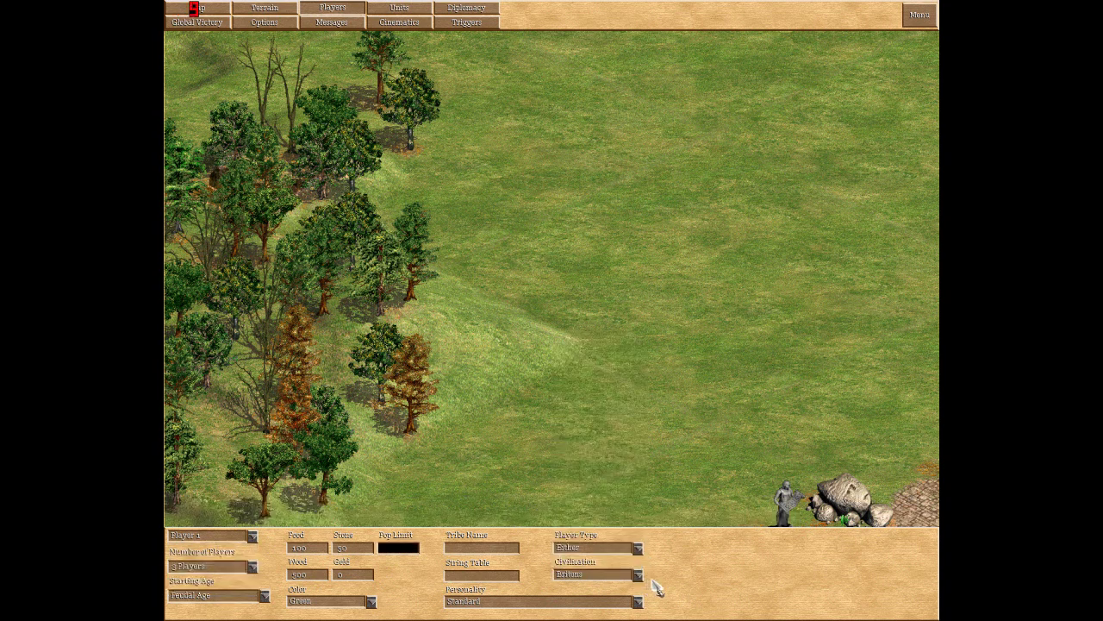
pyautogui.click(637, 575)
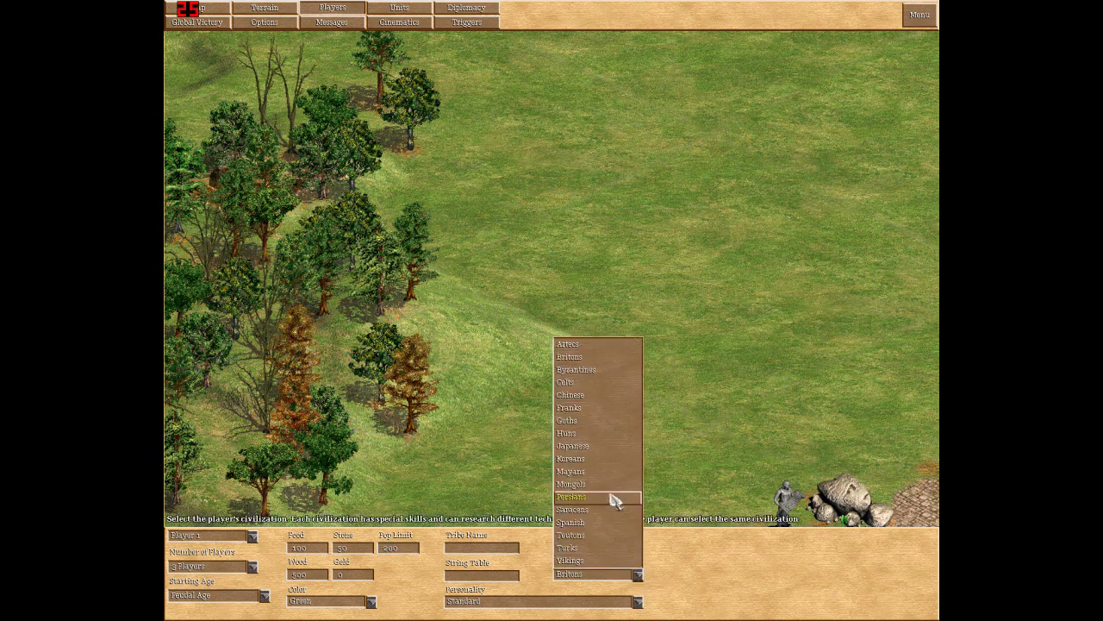
pyautogui.click(592, 358)
# Step: Enter King Sancho as Player 1's tribe name and leave the string table blank
pyautogui.click(477, 547)
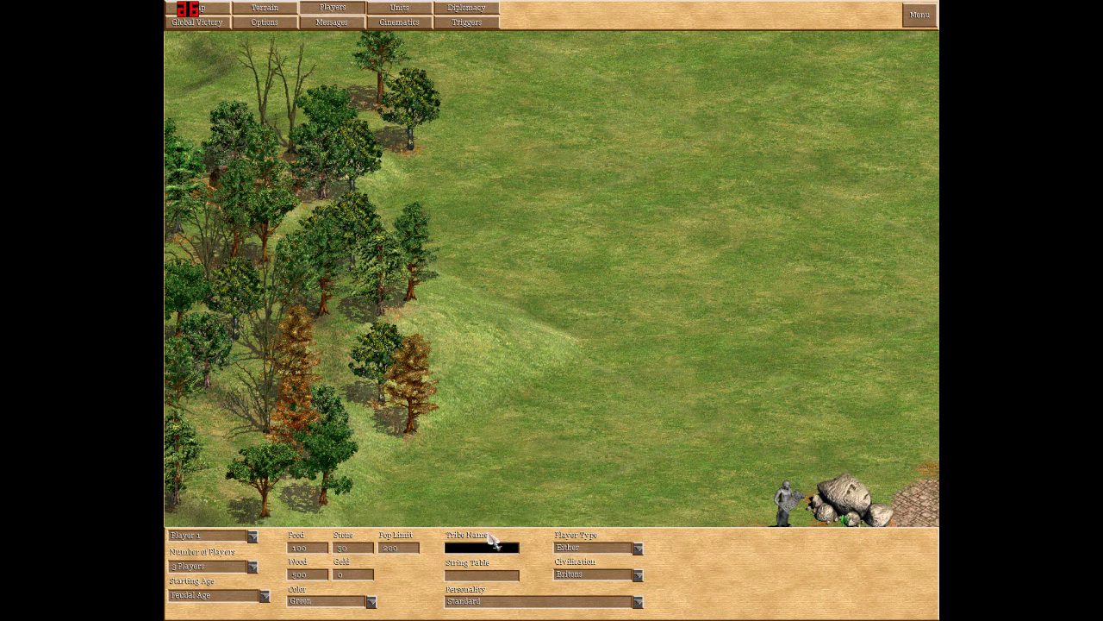
pyautogui.write('MrDanish')
pyautogui.click(493, 574)
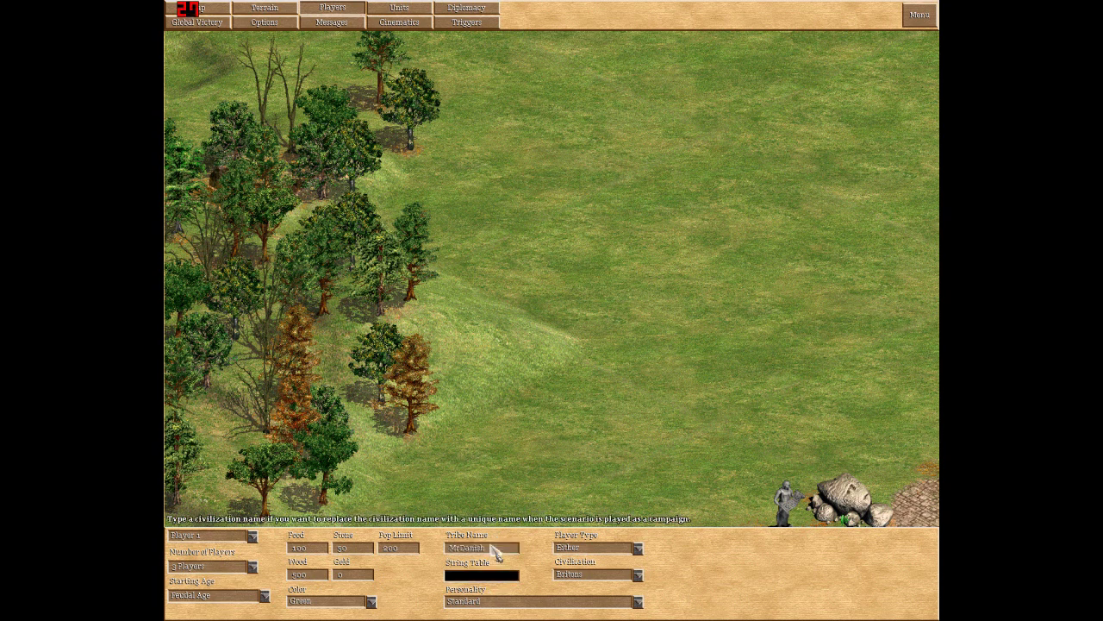
pyautogui.click(489, 547)
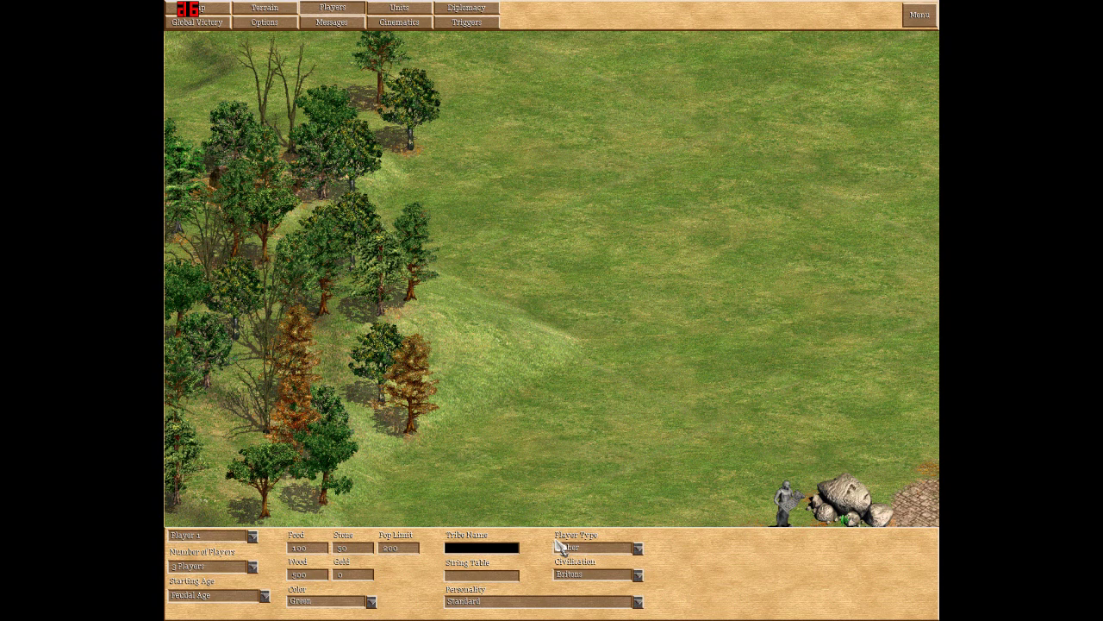
# Step: Switch to customizing Player 2 and enter a tribe name beginning with "Royal Navy of King"
pyautogui.click(251, 536)
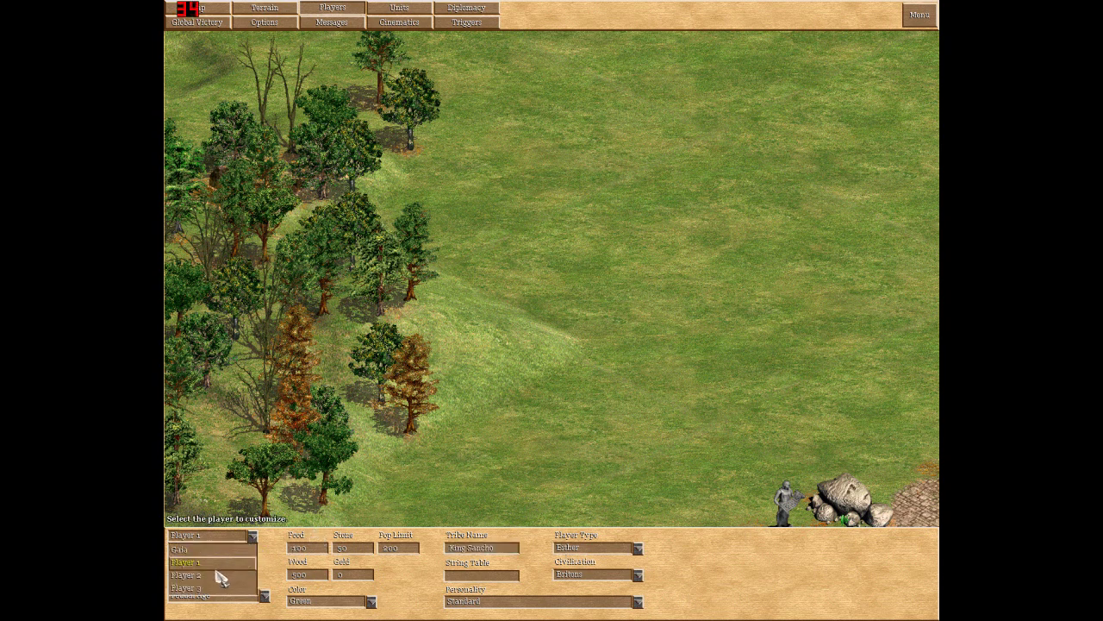
pyautogui.click(215, 554)
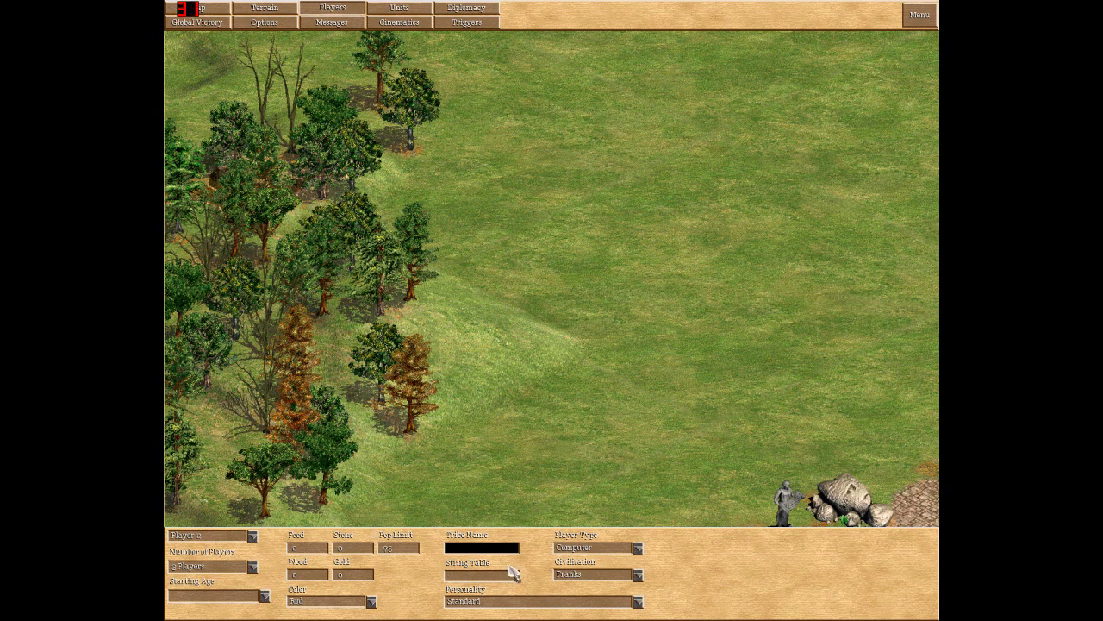
pyautogui.click(252, 536)
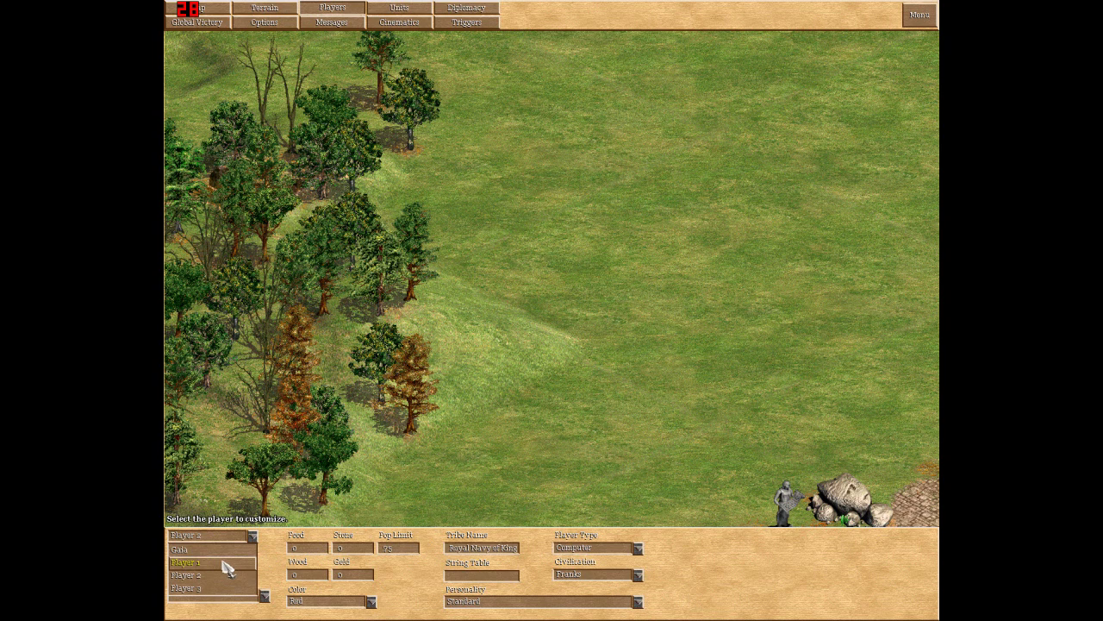